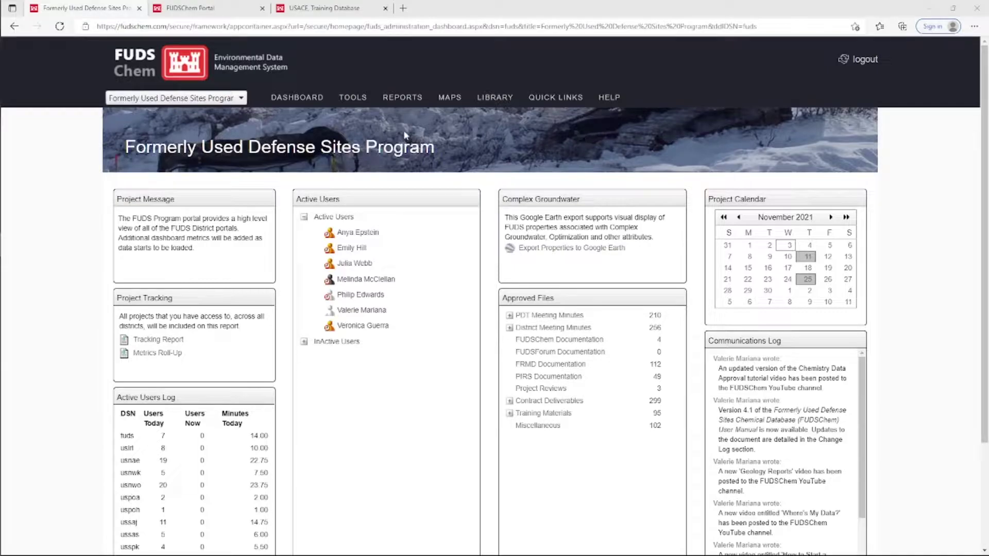
Check the database list without changing it, then open the AcceptableUnits eChem report.
click(241, 102)
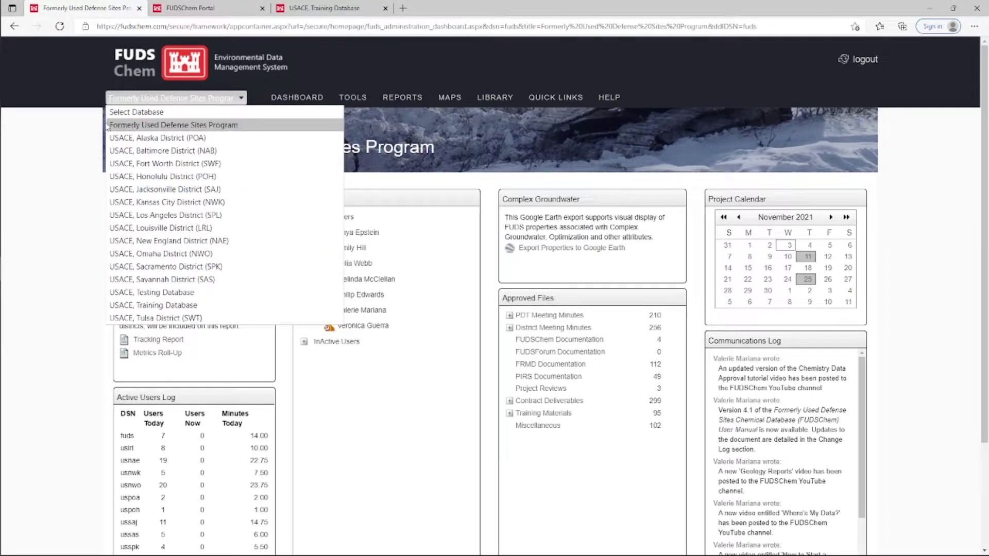
click(367, 125)
mouse_move(403, 98)
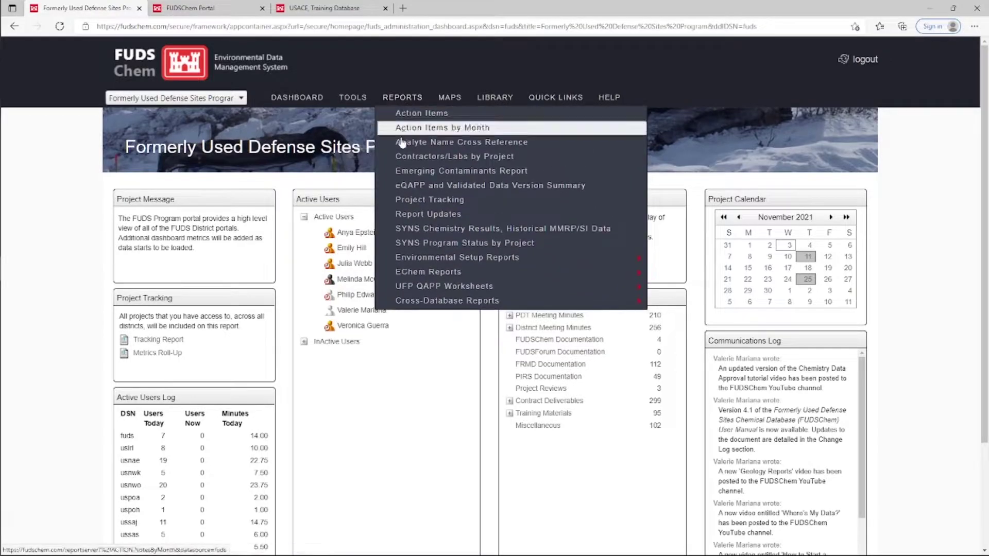
mouse_move(463, 272)
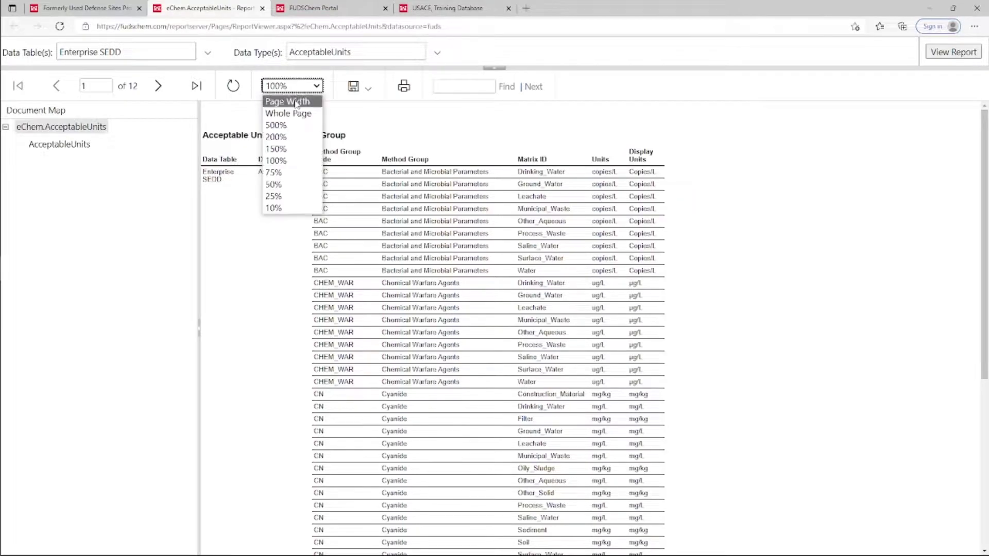
Zoom the Acceptable Units report to 150%, read through to page 2, then go to the Portal tab.
click(288, 147)
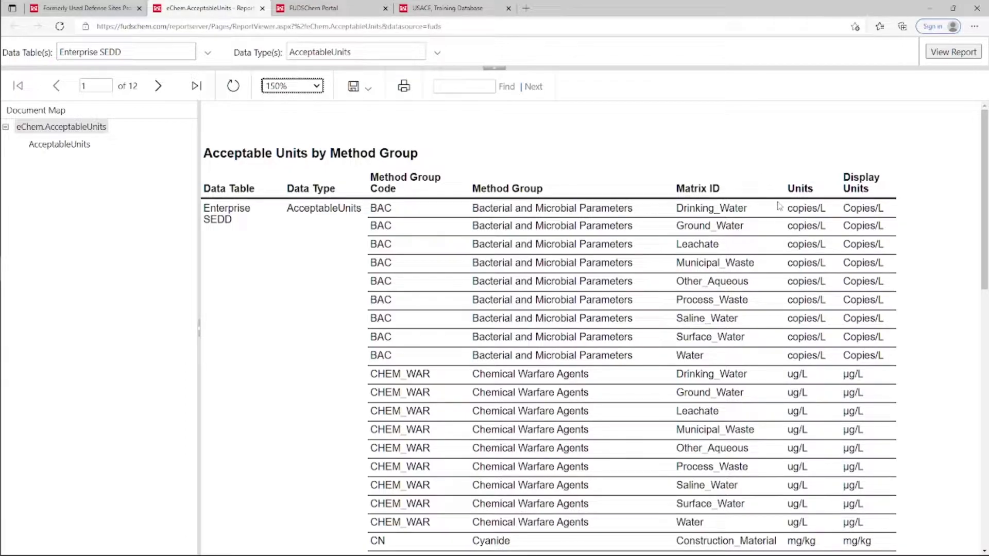
scroll(757, 162, down, 4)
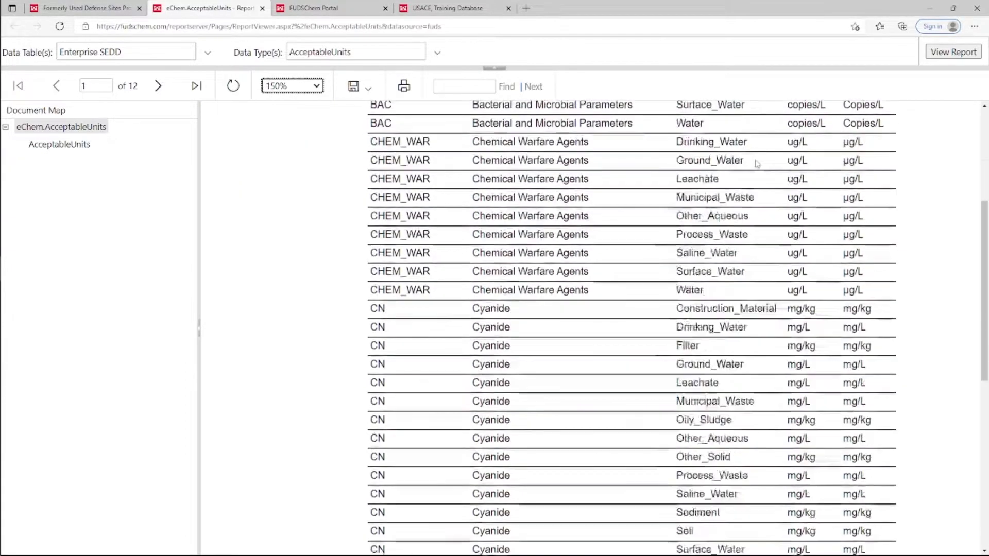
scroll(757, 164, down, 7)
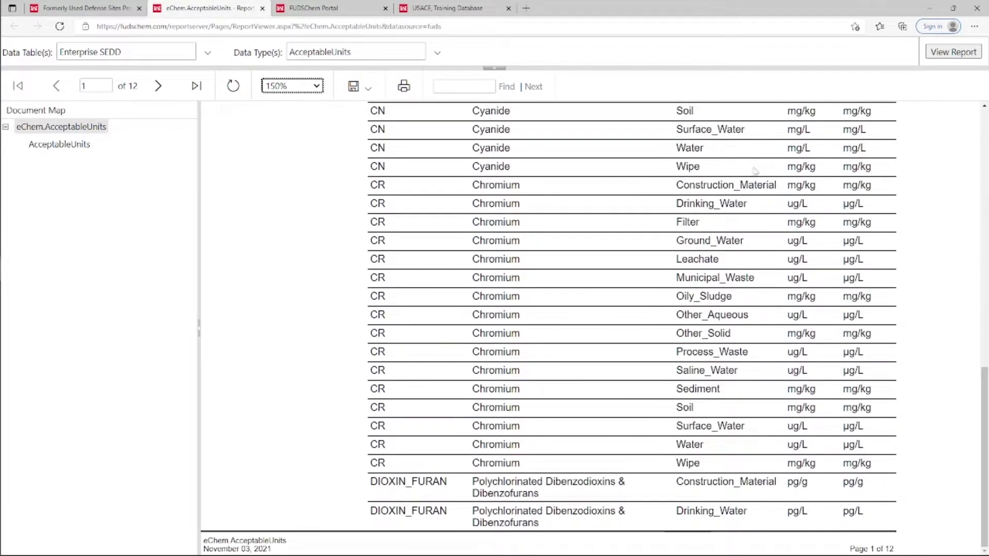
click(158, 86)
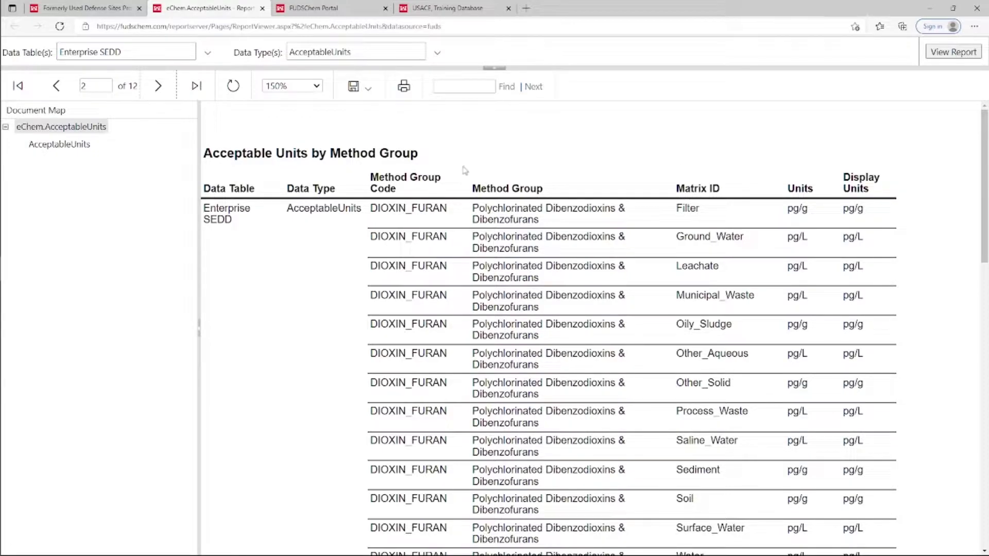
click(318, 7)
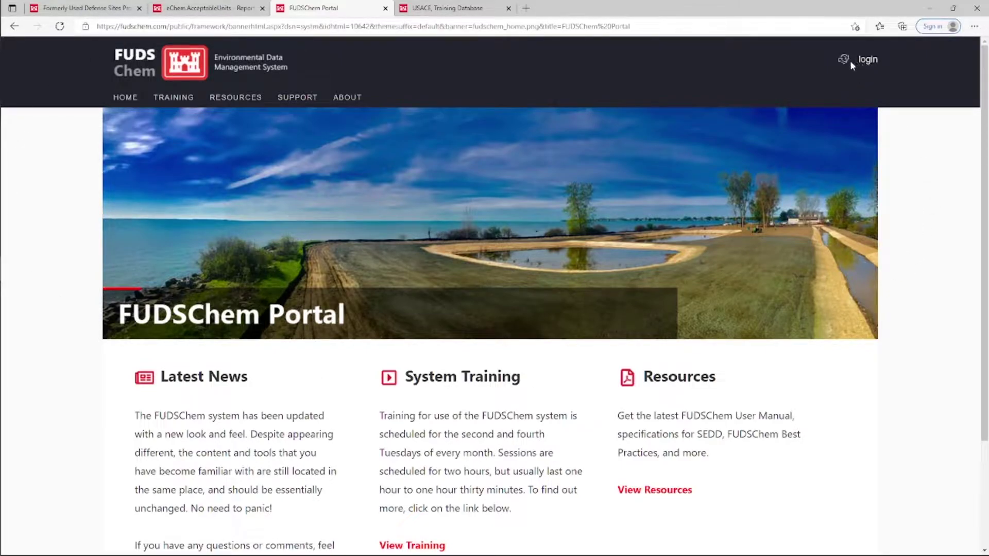
Go to the Best Practices resources page under RESOURCES.
mouse_move(235, 99)
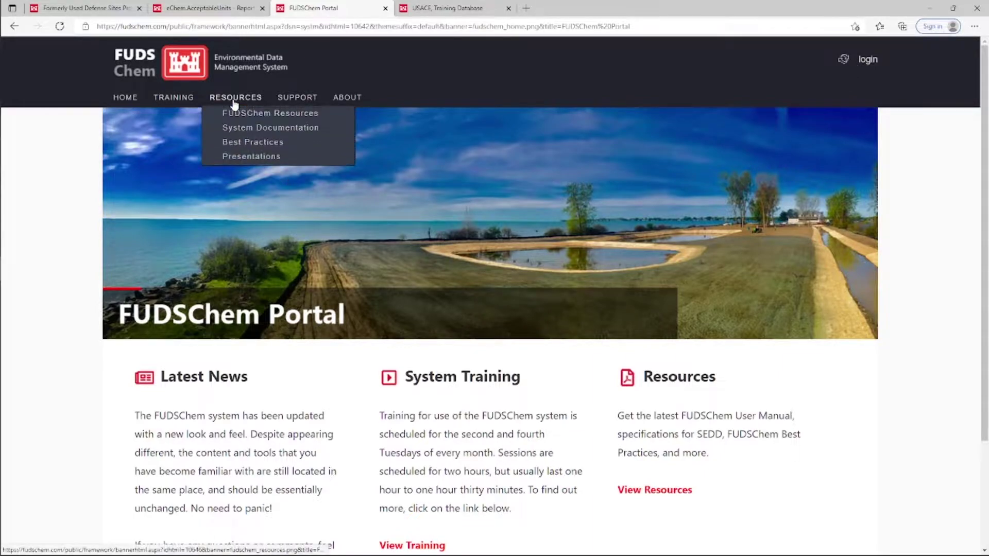
click(286, 142)
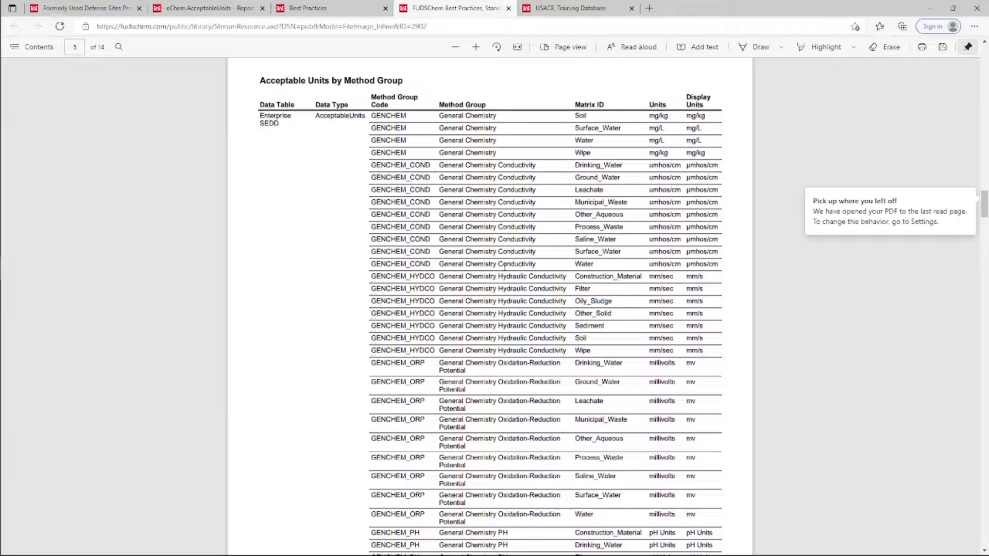
scroll(505, 266, up, 20)
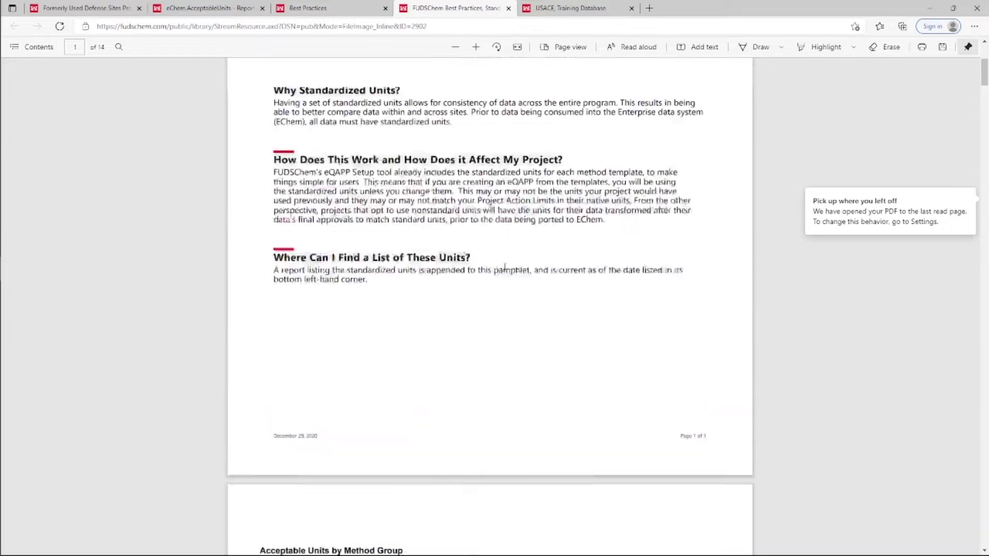
scroll(505, 266, down, 20)
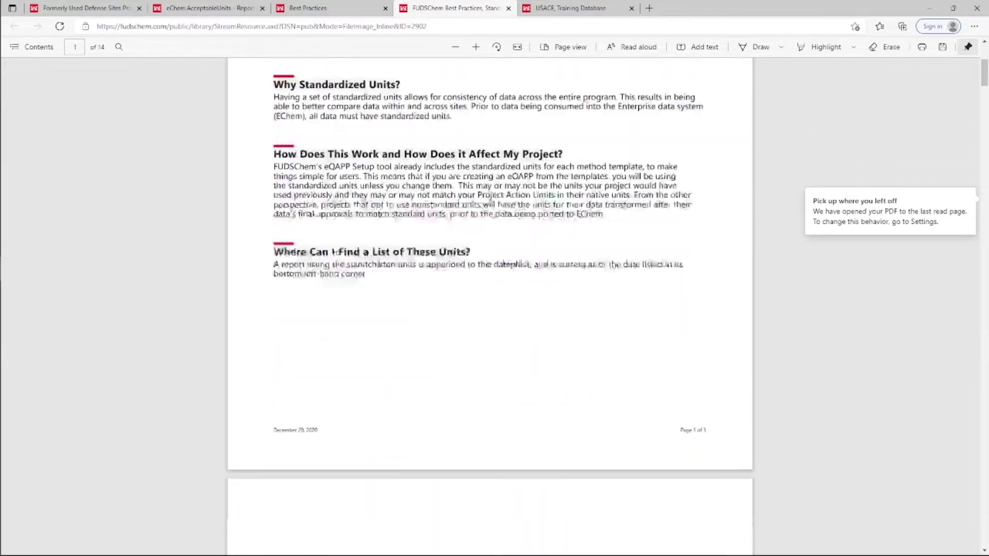
scroll(505, 266, down, 20)
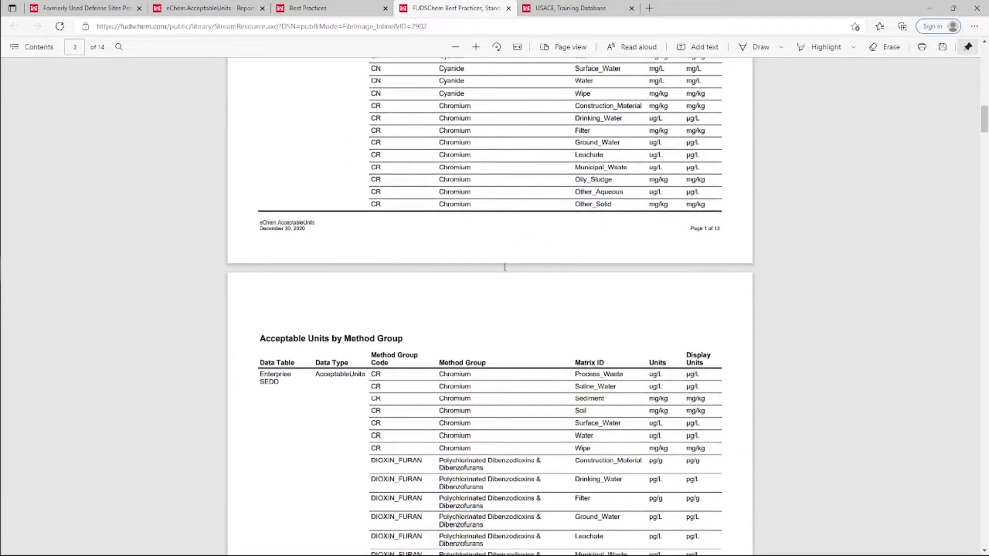
scroll(505, 266, down, 20)
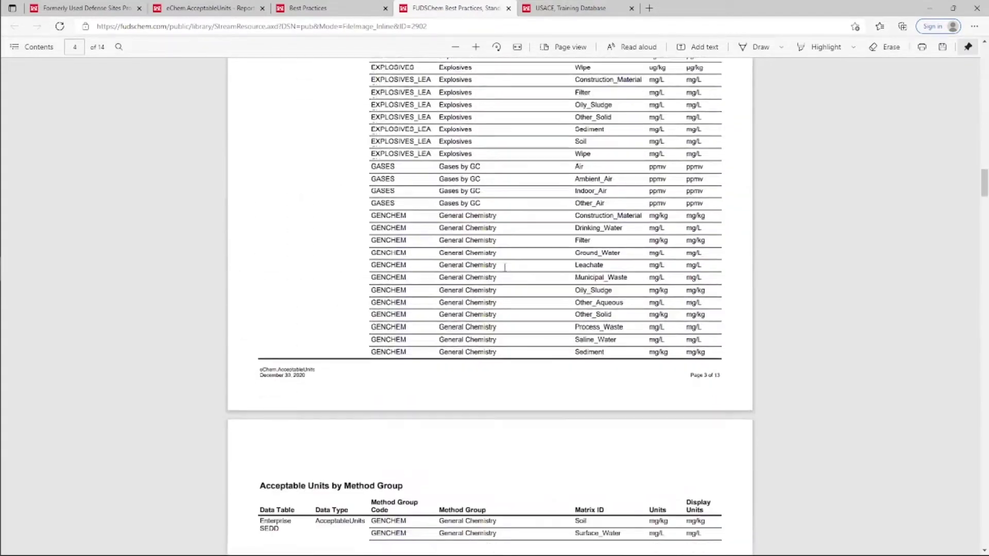
scroll(505, 266, down, 4)
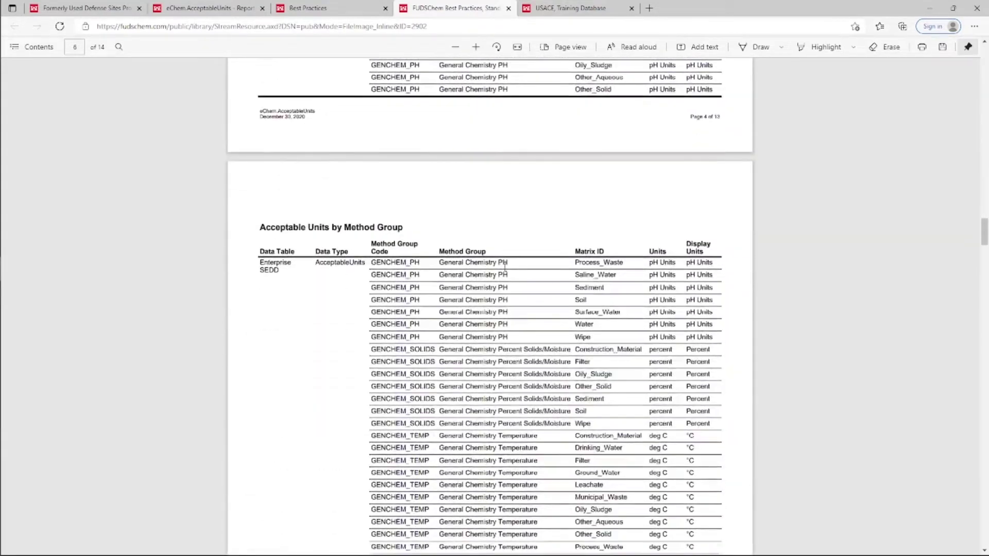
In the USACE Training Database, open TOOLS > Data - eQAPP Setup and show Copy QAPP for Camp Richards LTM.
click(541, 12)
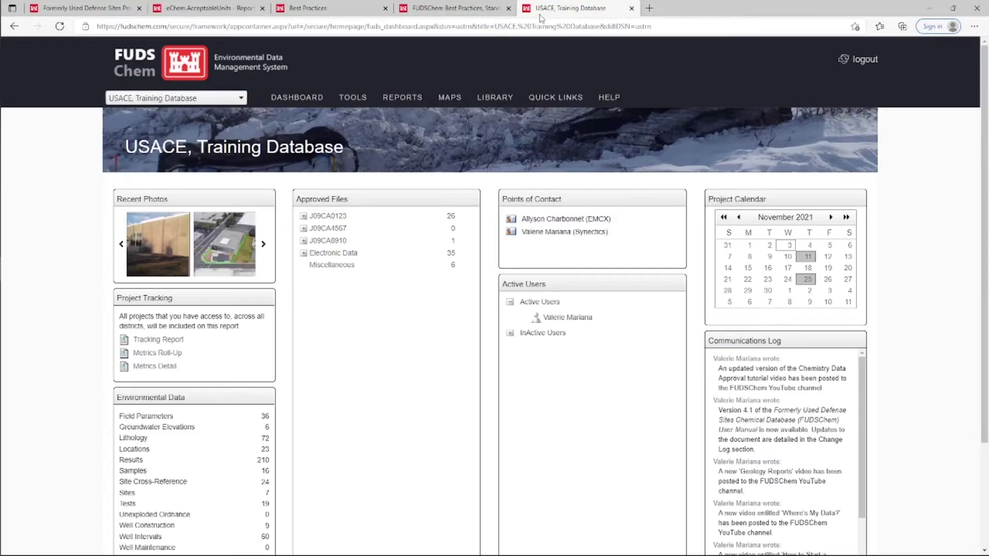
mouse_move(358, 102)
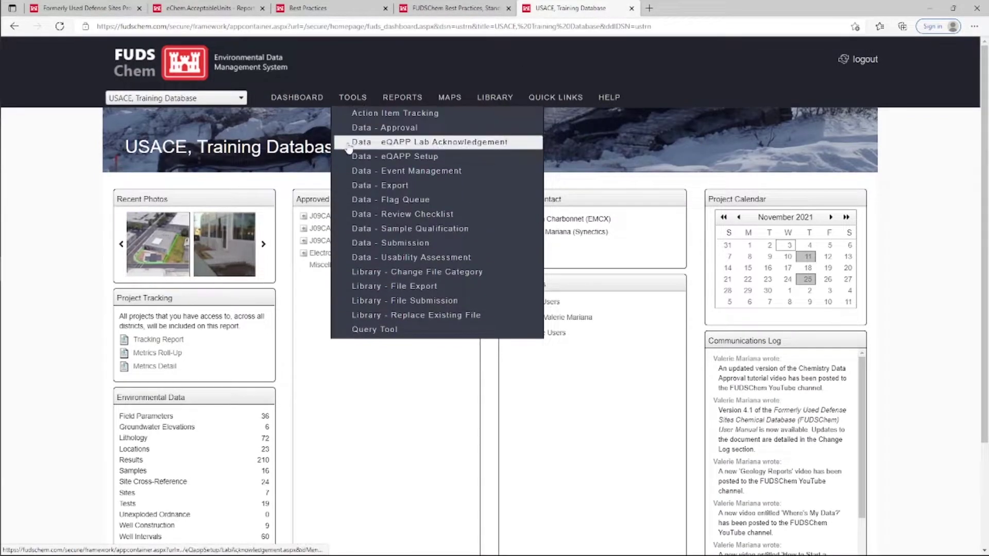
click(441, 158)
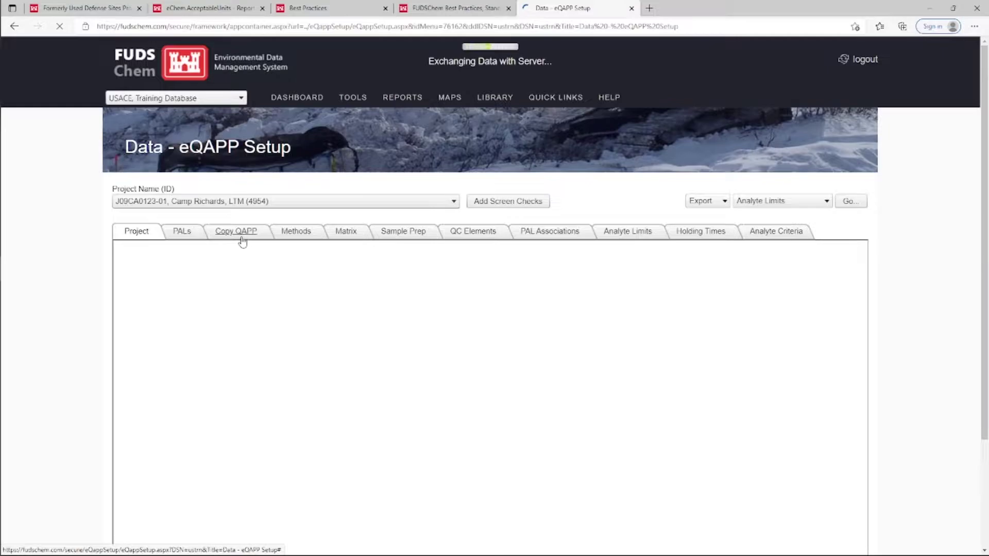
click(242, 237)
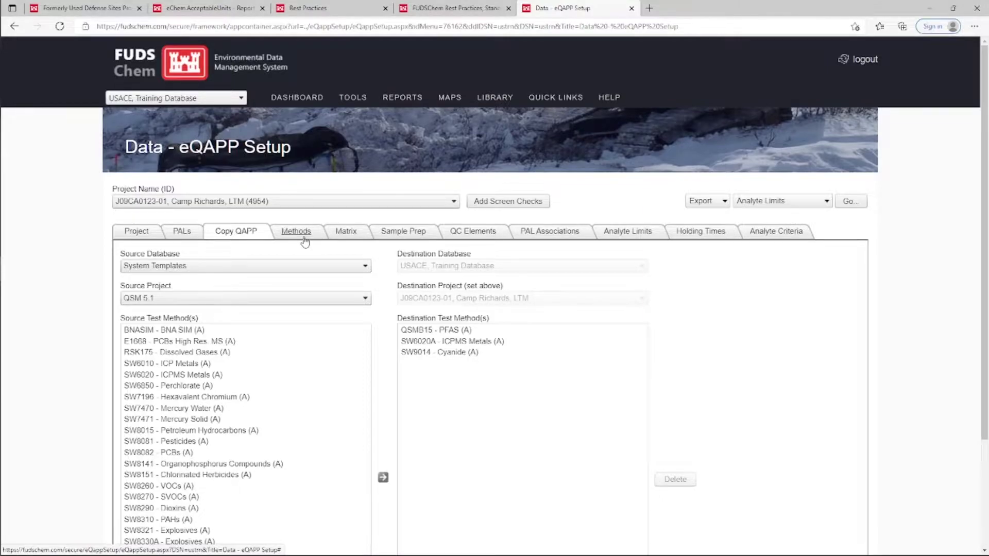
On the Methods tab, change the SW9014 row to SW9060A with list name Total Organic Carbon.
click(304, 232)
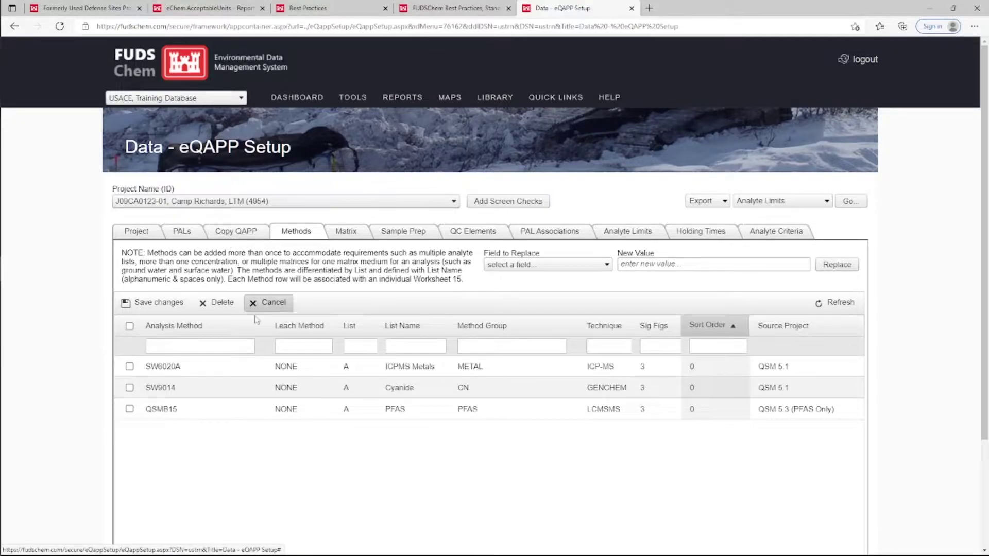
click(195, 387)
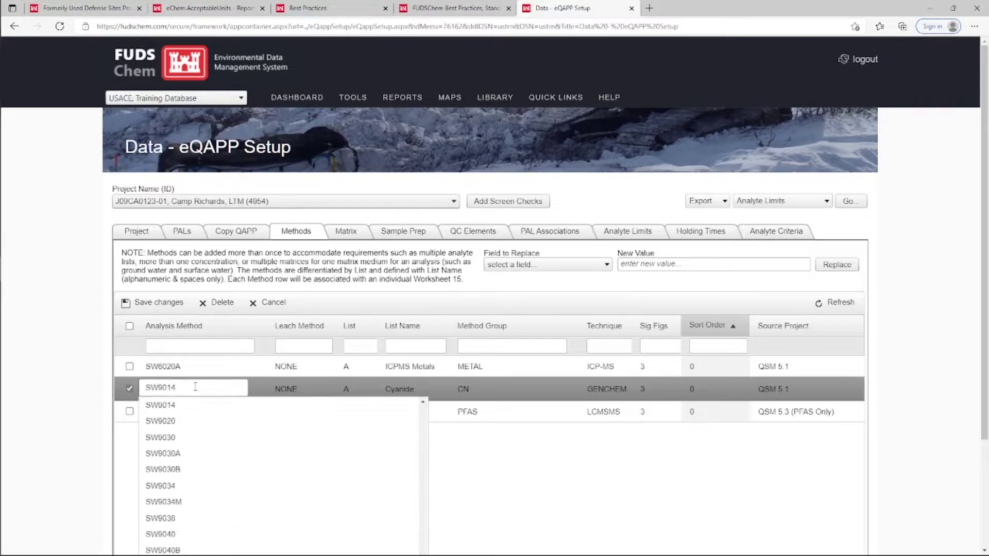
key(BackSpace)
key(BackSpace)
text(60)
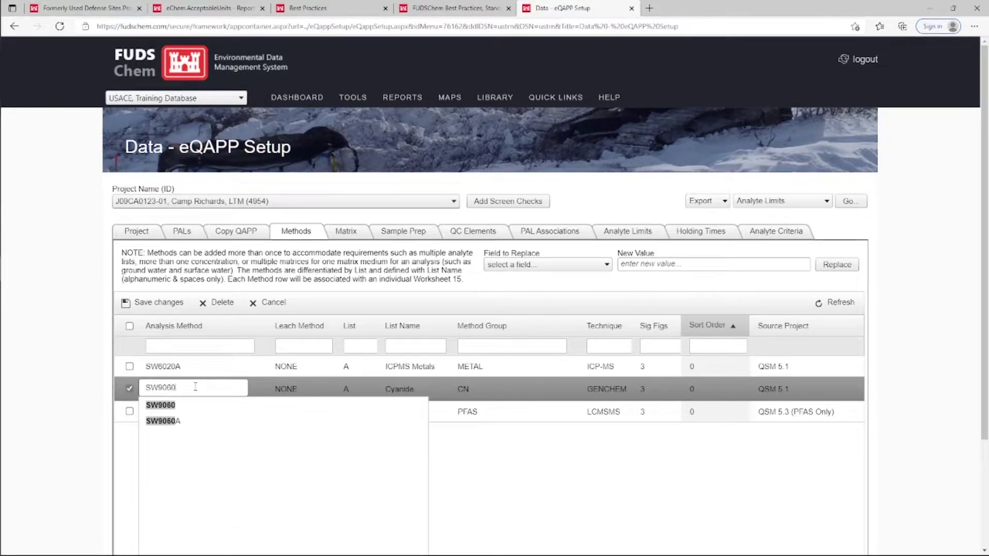
click(193, 422)
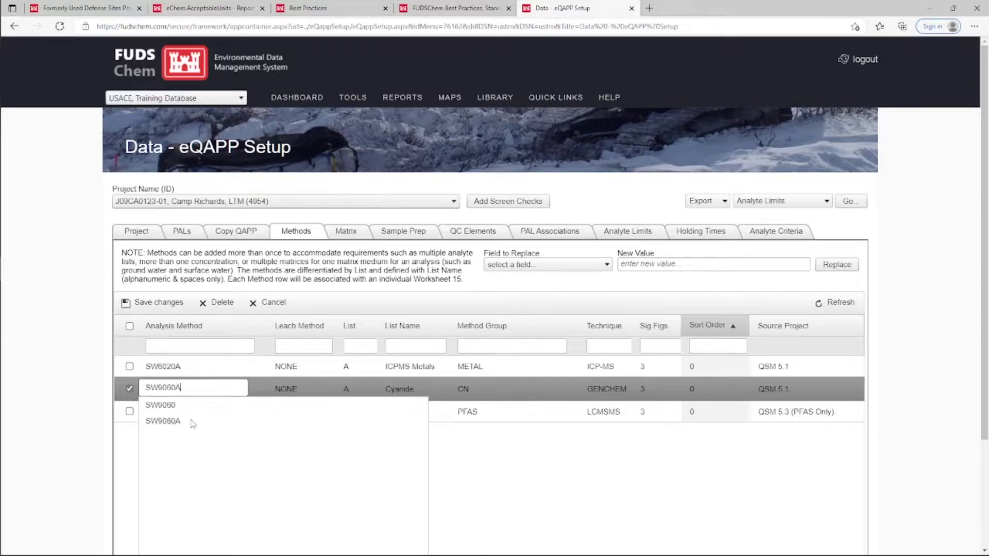
click(422, 387)
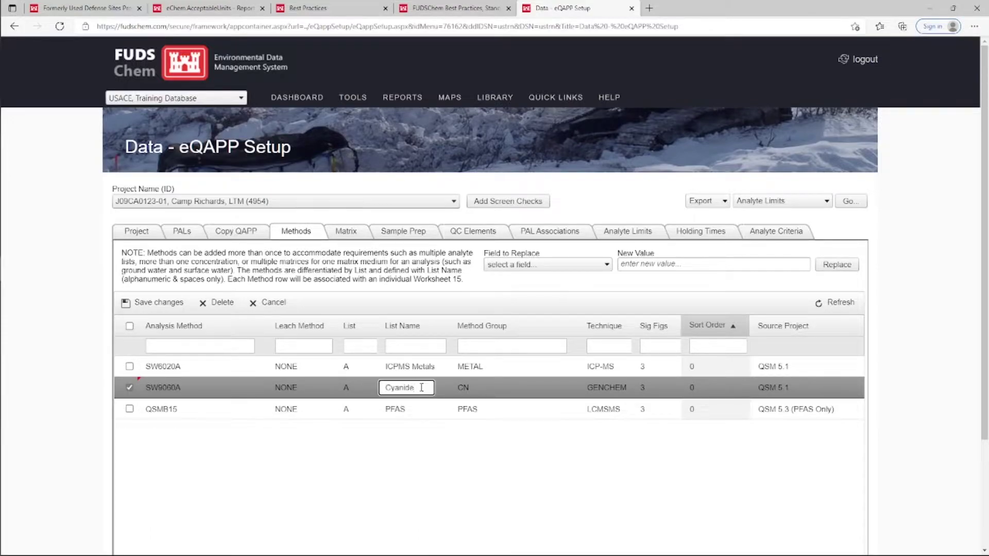
key(ctrl+a)
text(Total Organic Carbon)
Set the row's method group to General Chemistry (GENCHEM) and save the method changes.
click(467, 387)
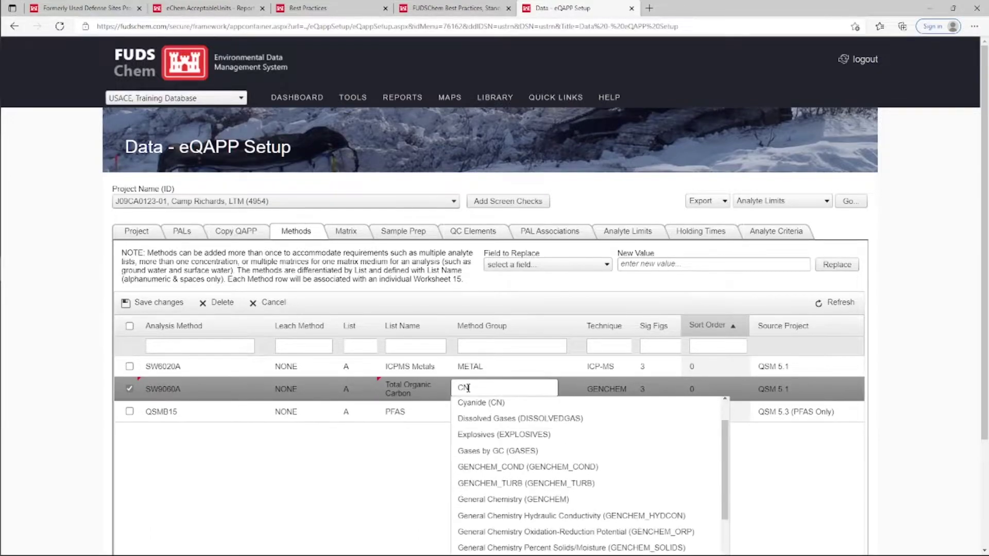
double_click(468, 388)
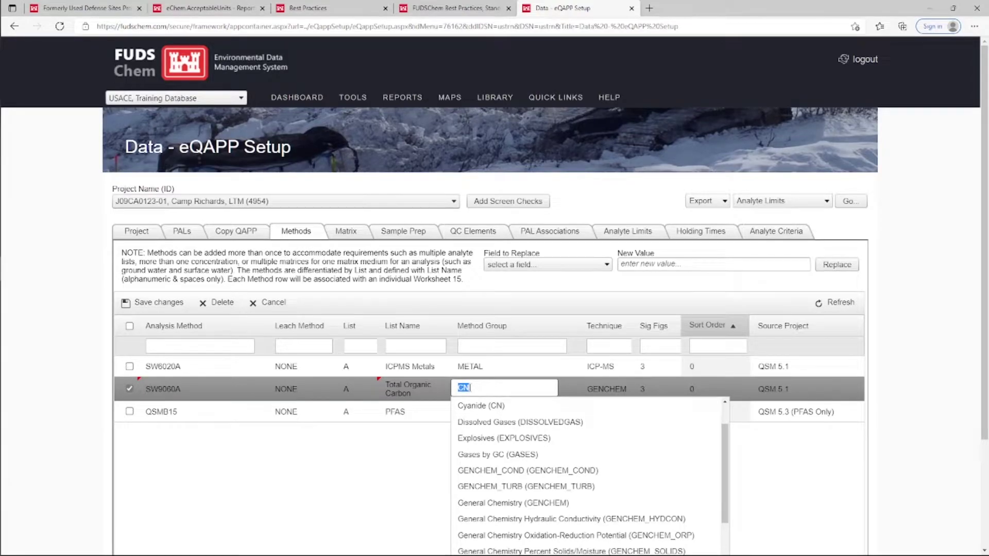
click(532, 502)
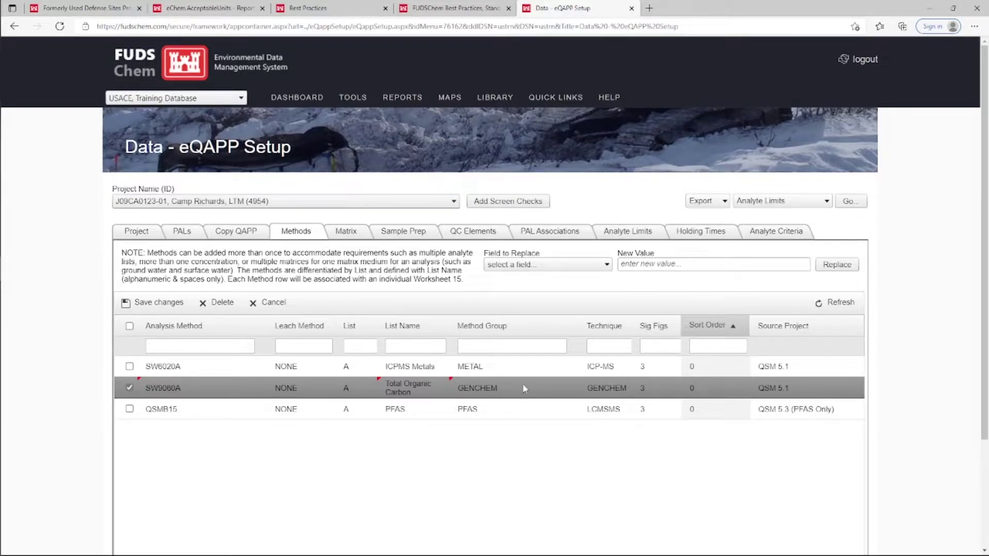
click(483, 391)
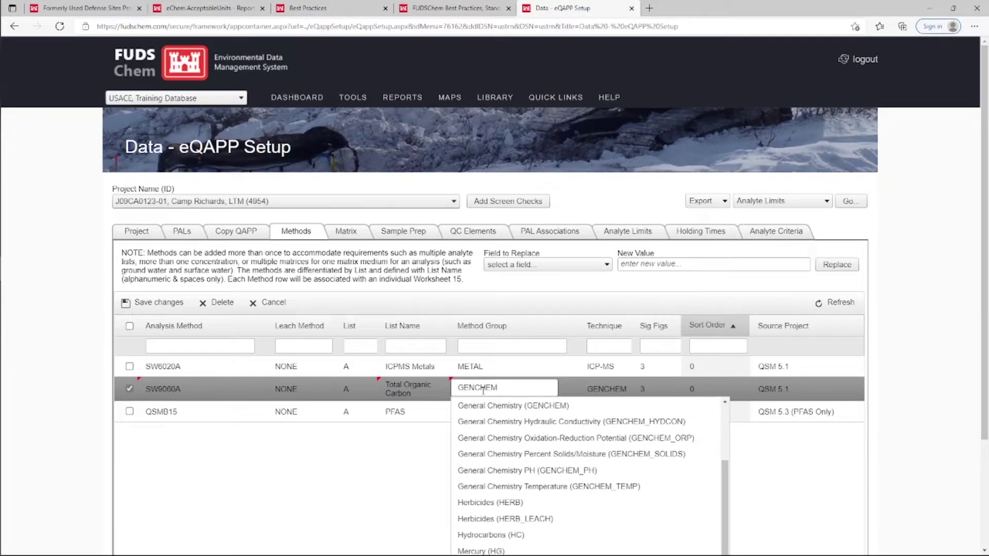
click(571, 408)
click(501, 462)
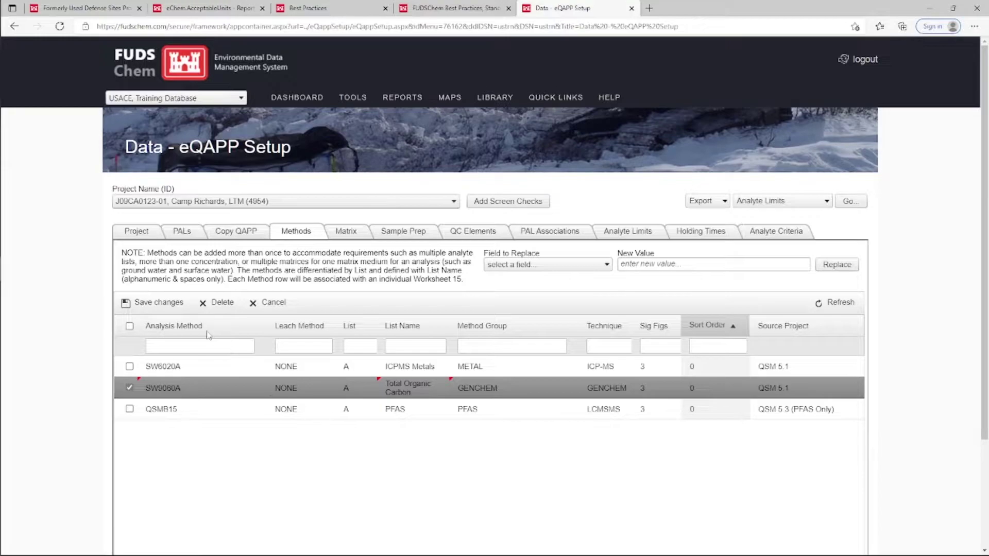
click(173, 307)
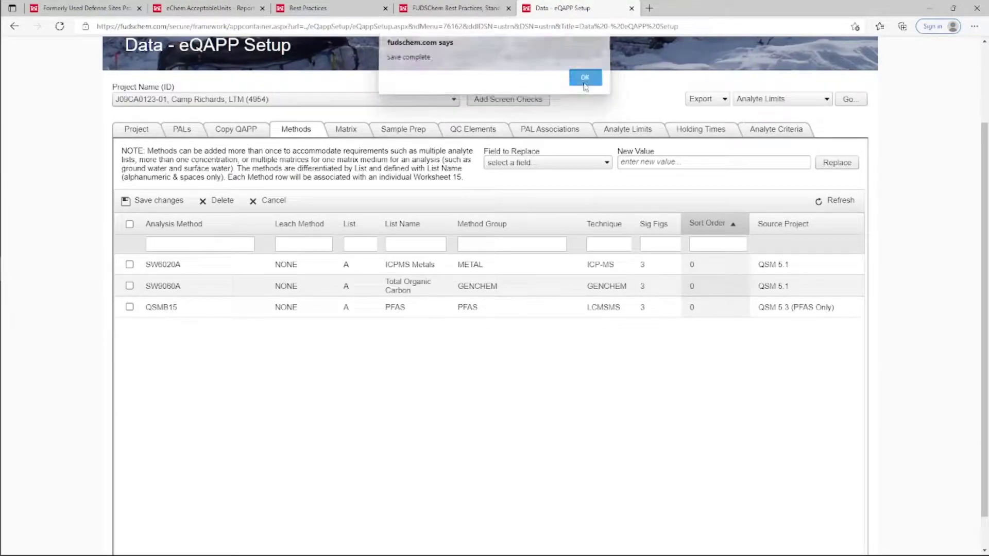
Dismiss the Save complete alert and show the Matrix tab's method rows.
click(585, 78)
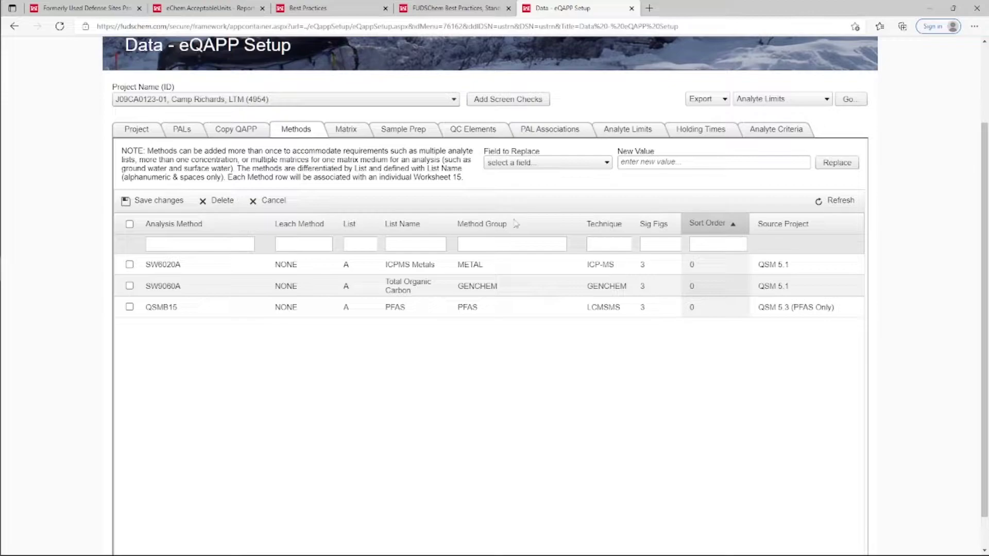
click(343, 135)
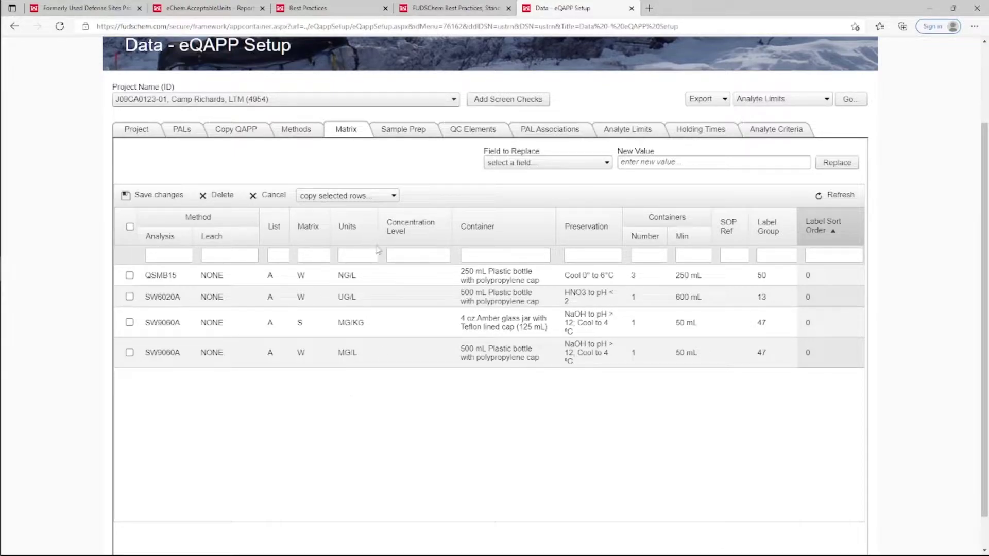
Edit the MG/L Units cell of the last SW9060A water row, triggering the units warning.
click(352, 358)
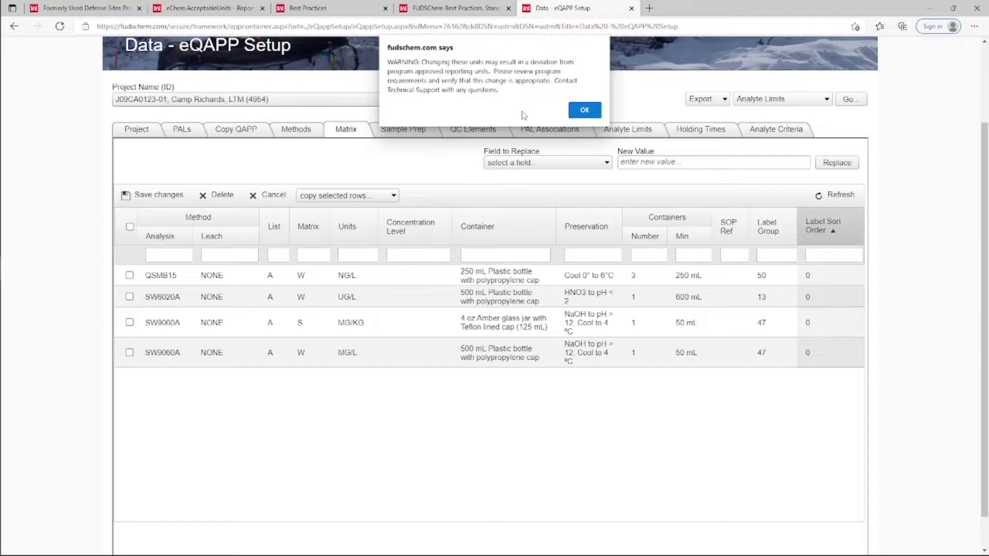
Accept the warning and set the SW9060A water row's units to Nanograms per Liter (NG/L).
click(584, 111)
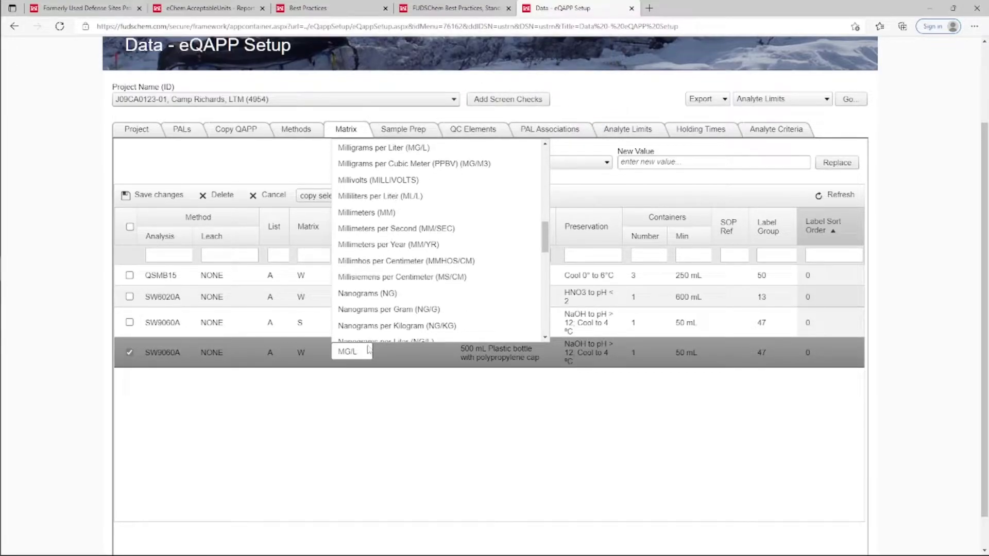
scroll(401, 285, down, 2)
scroll(401, 285, down, 3)
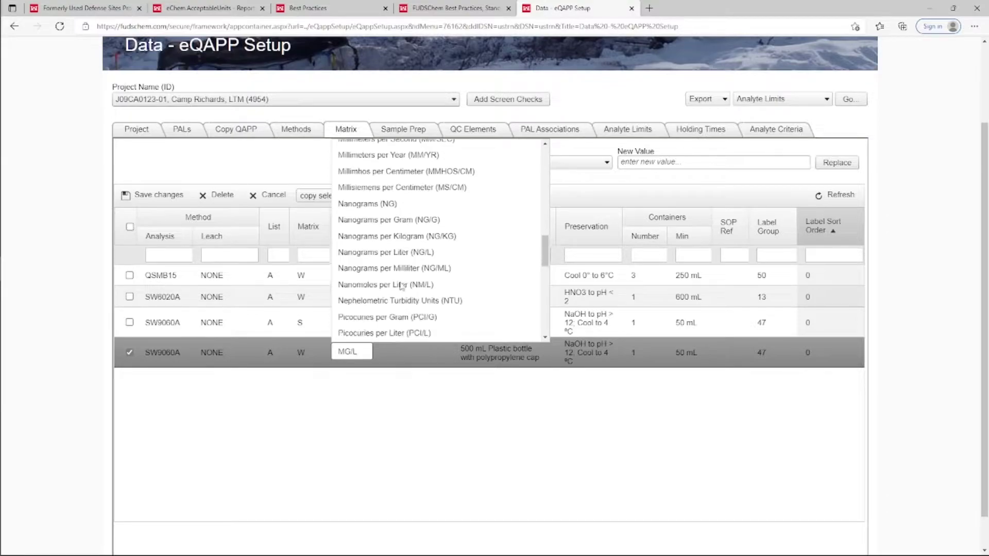
click(413, 254)
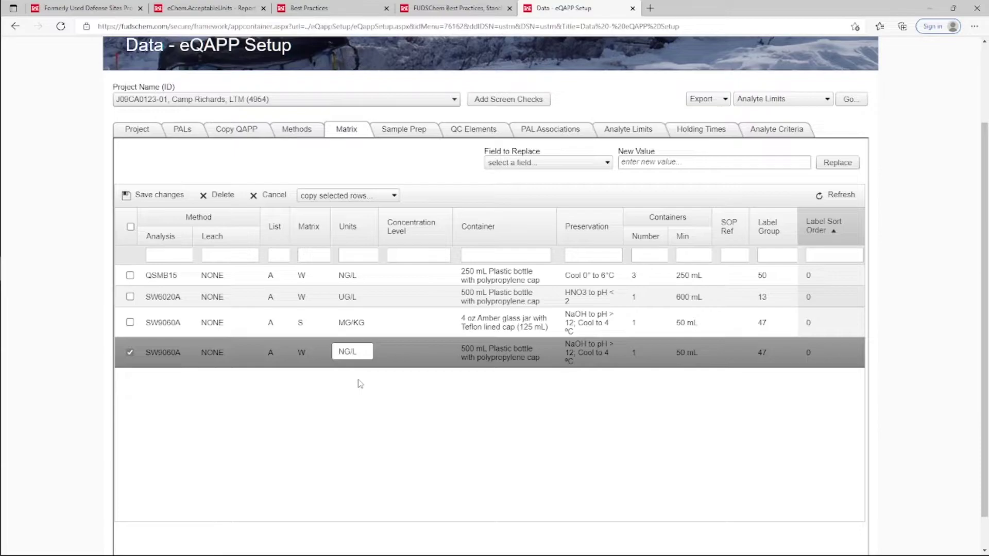
click(360, 384)
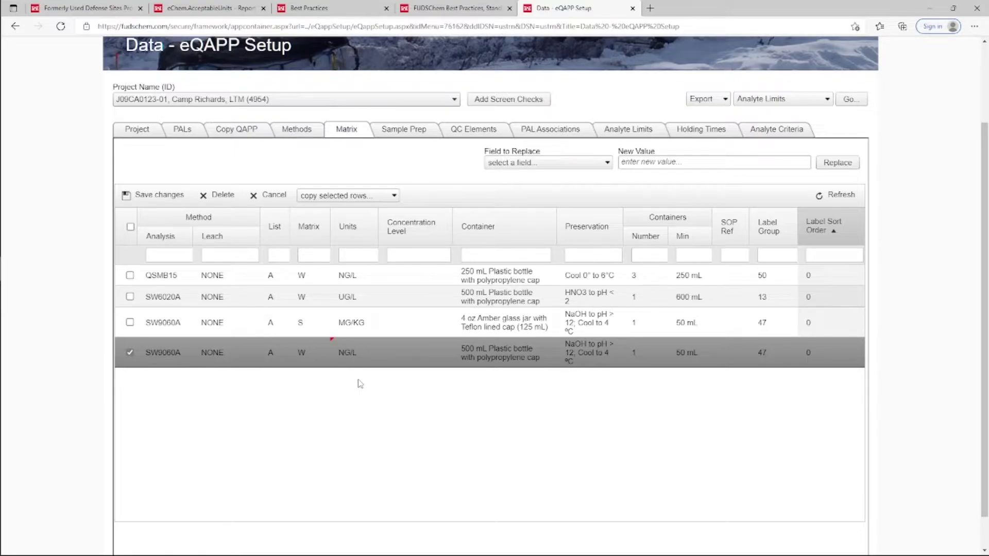
scroll(360, 384, up, 3)
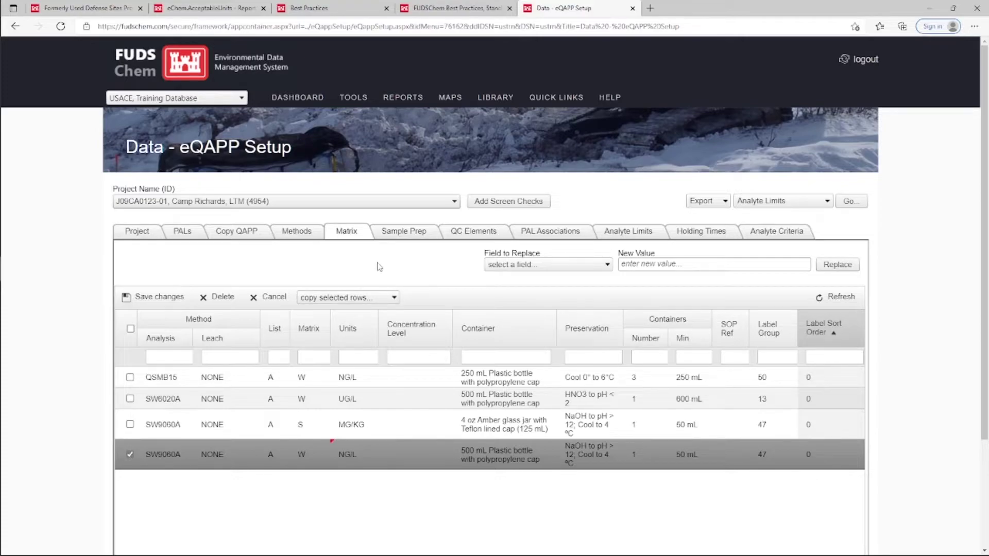
View page 3 of the Acceptable Units report, then return to the Data - eQAPP Setup tab.
click(222, 13)
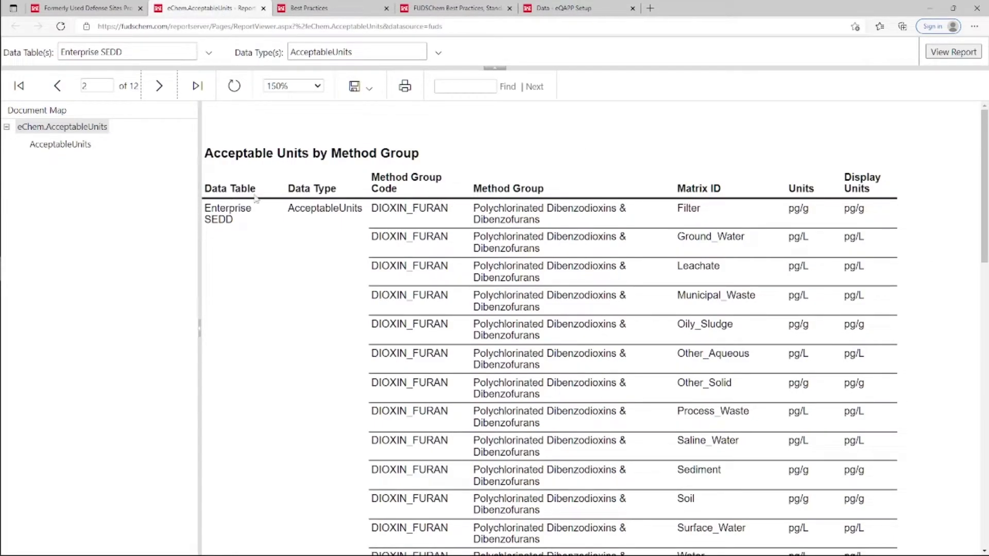
click(160, 86)
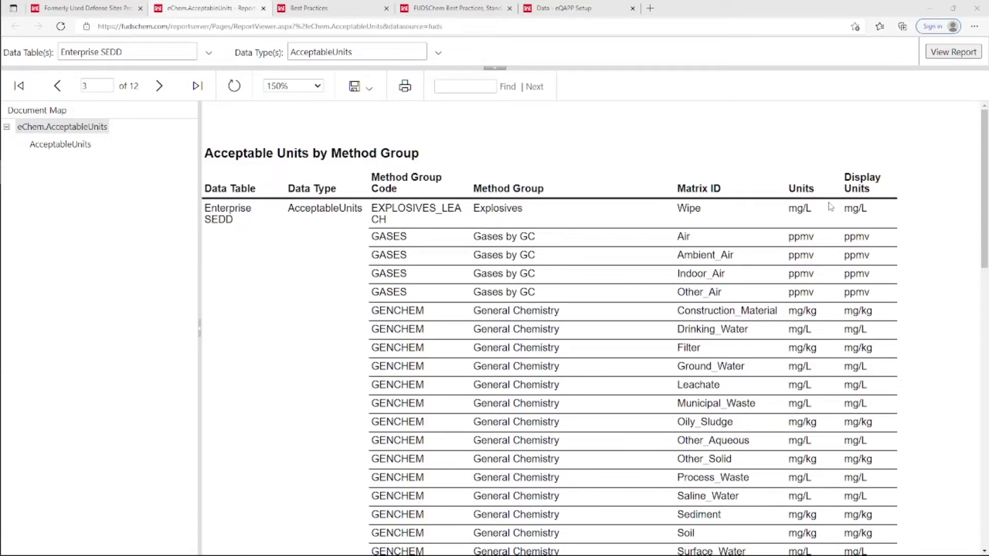
click(562, 17)
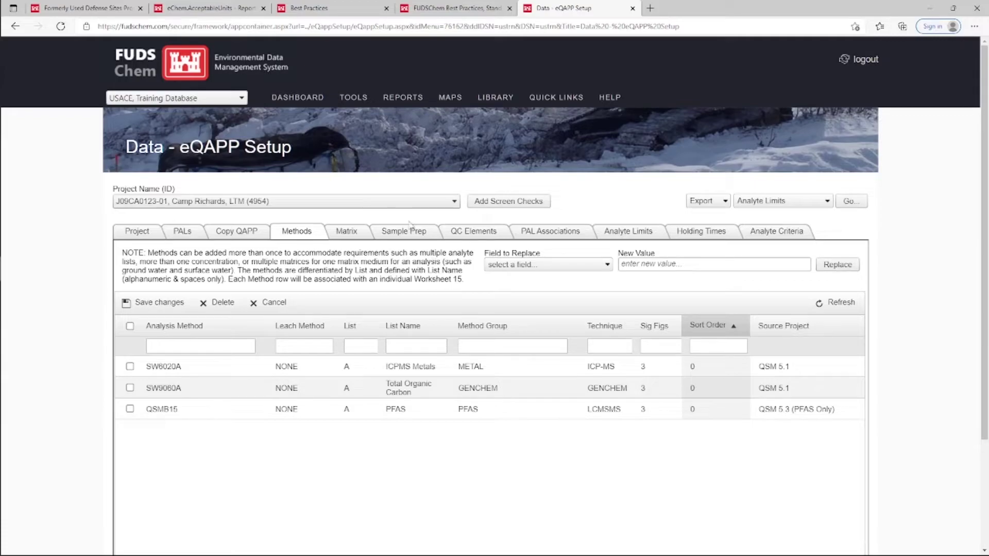
click(204, 8)
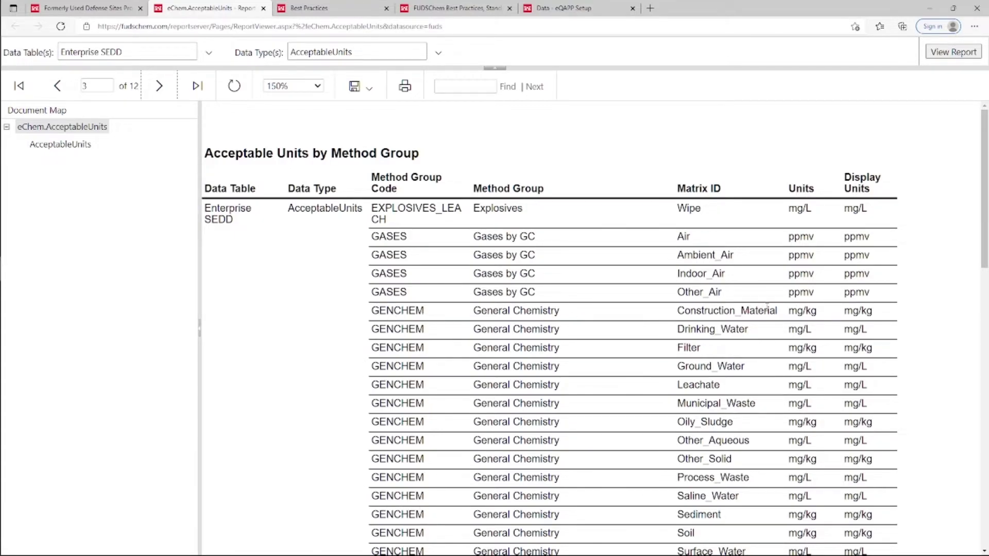
scroll(768, 313, down, 1)
scroll(769, 312, down, 1)
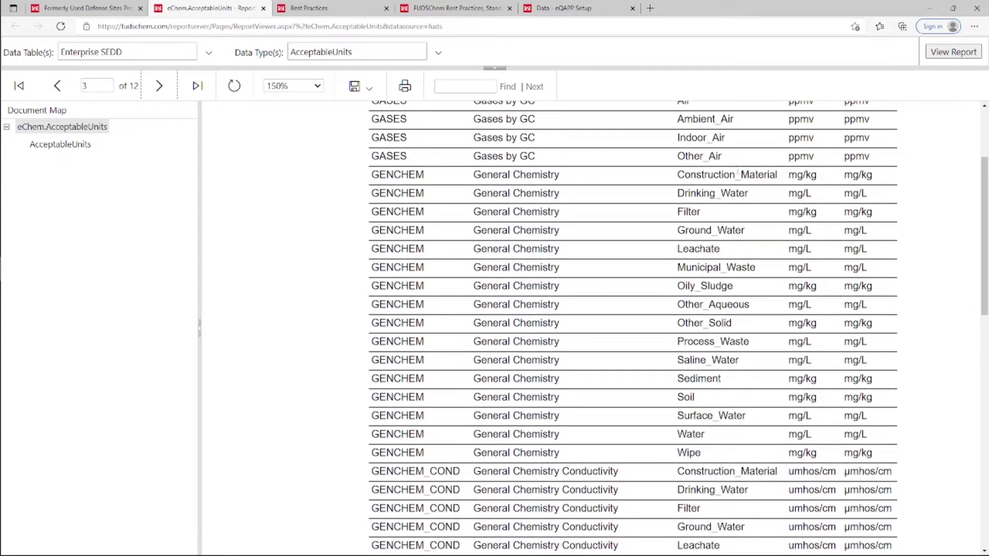
click(536, 14)
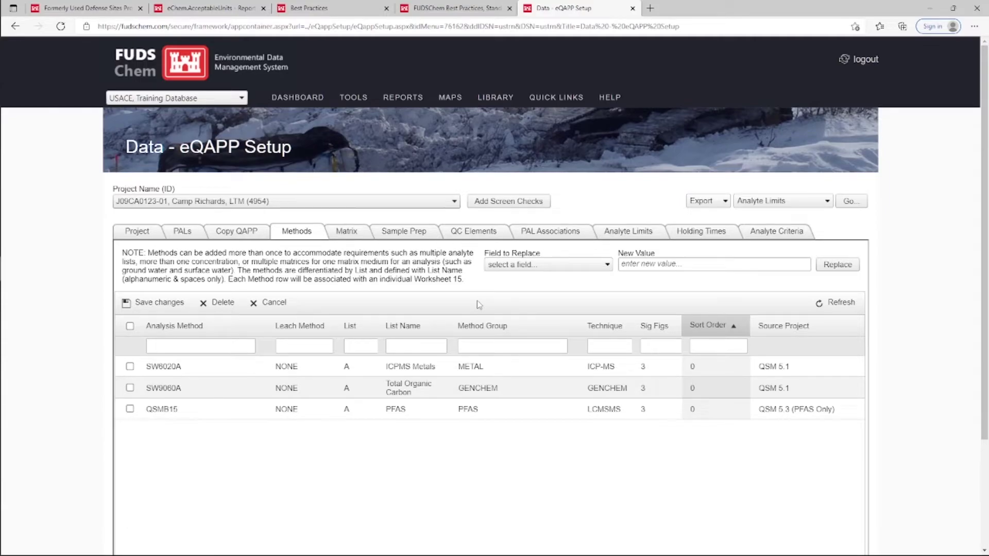
click(222, 12)
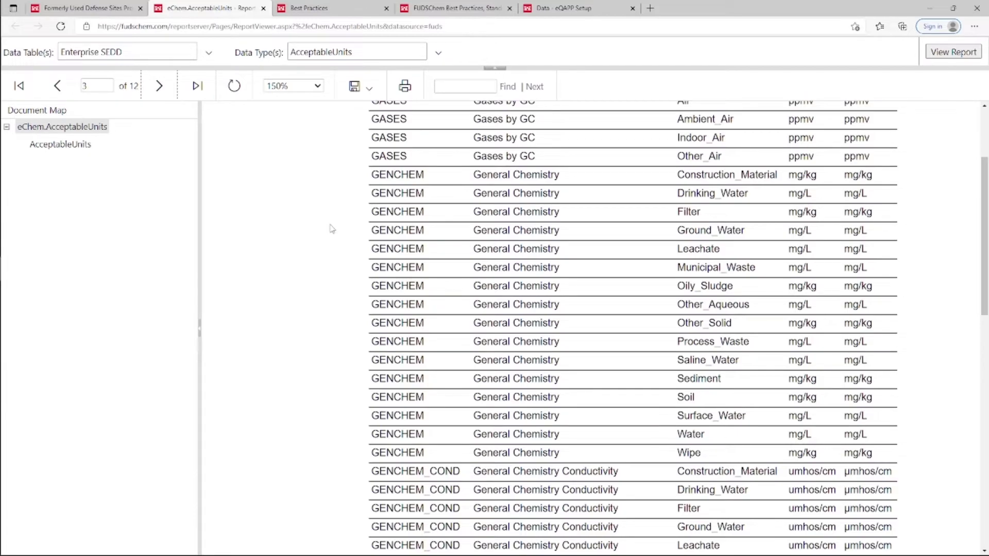
click(570, 13)
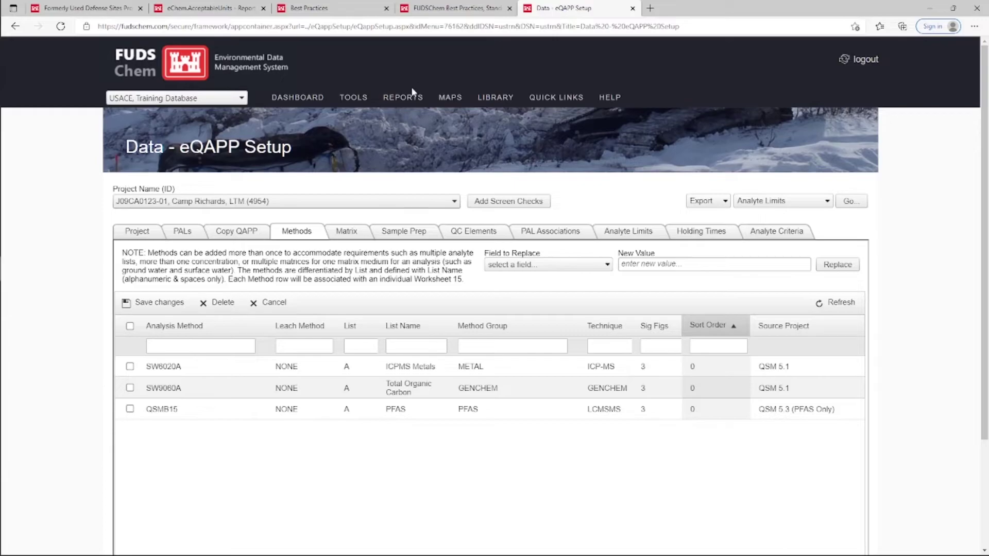
Generate the valid value list report for the Environmental Measurement table and UNITS data type.
mouse_move(404, 106)
mouse_move(463, 171)
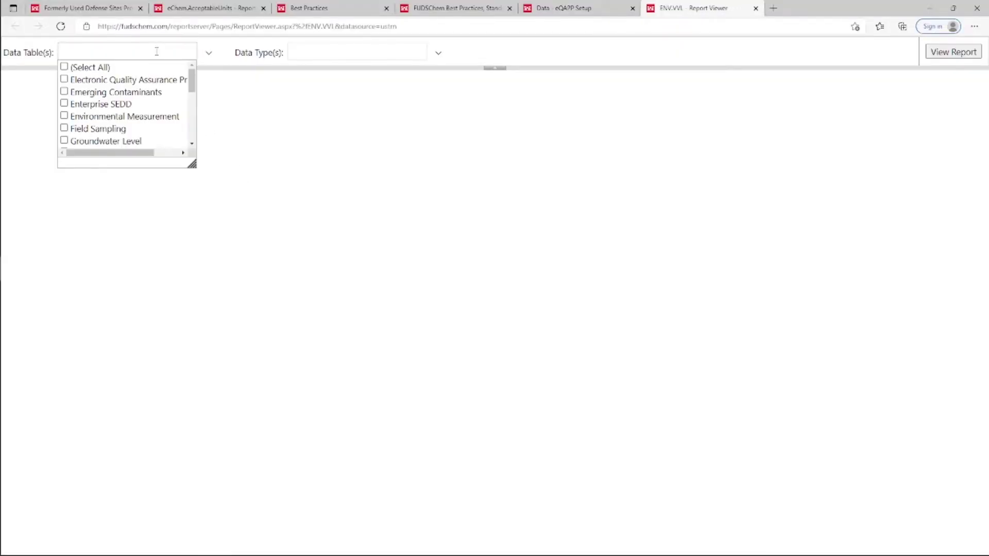
click(141, 118)
click(242, 63)
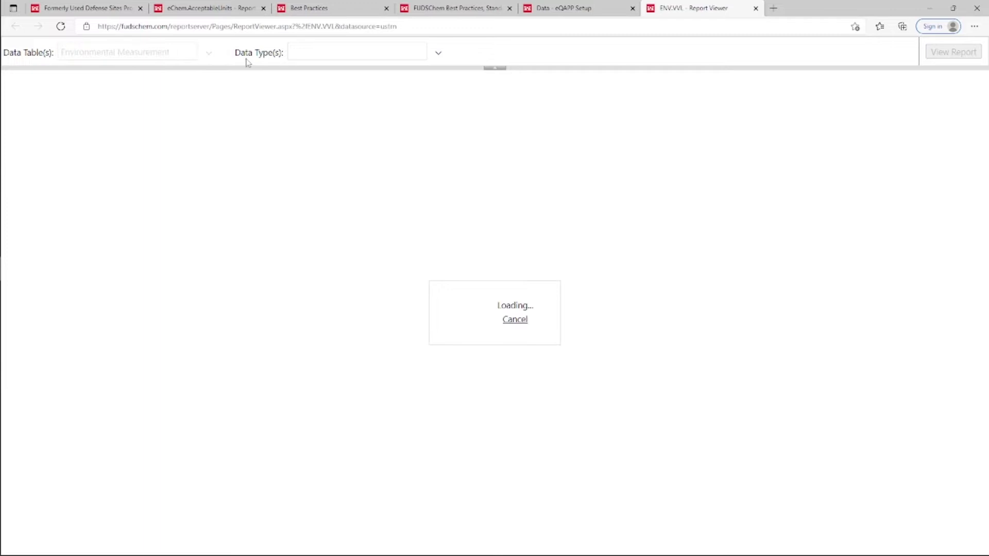
click(342, 51)
click(324, 116)
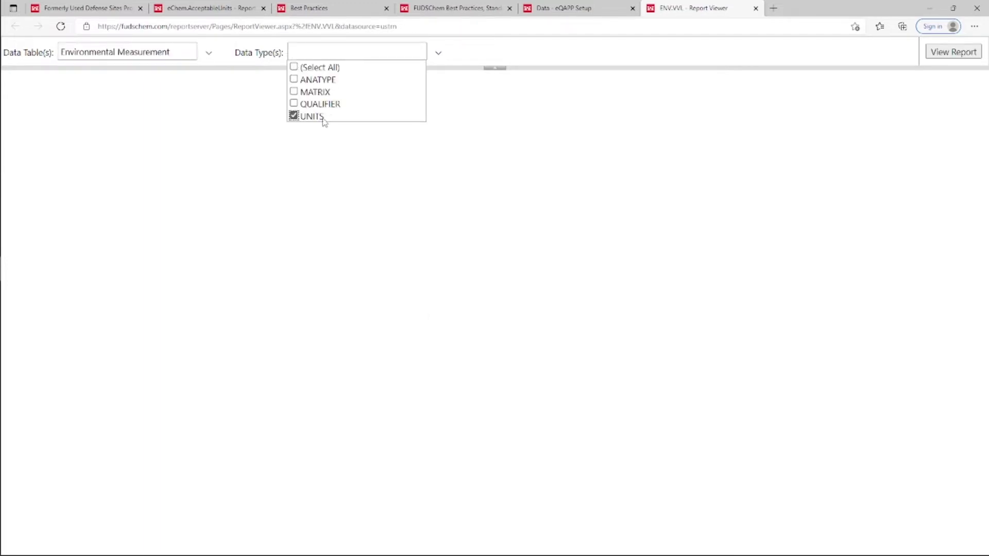
click(477, 54)
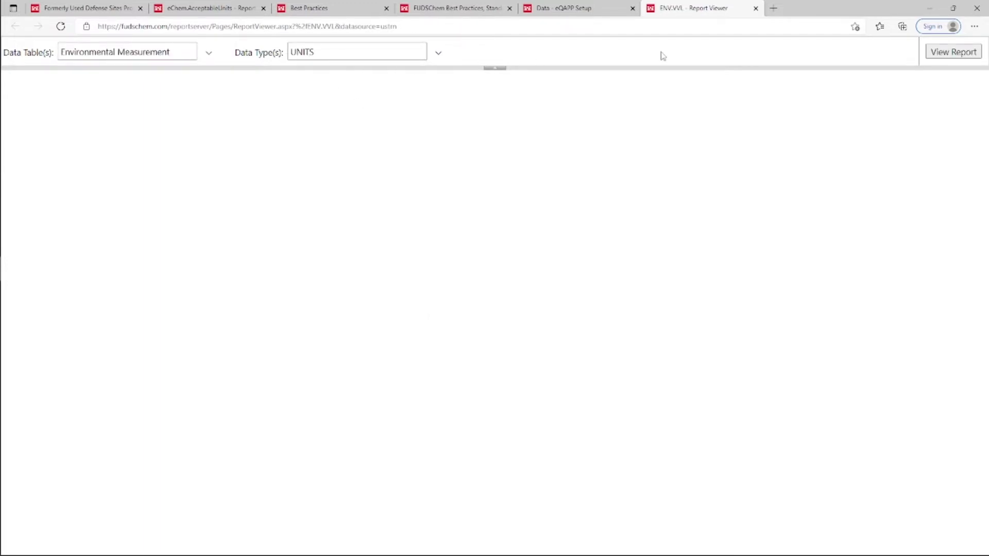
click(934, 56)
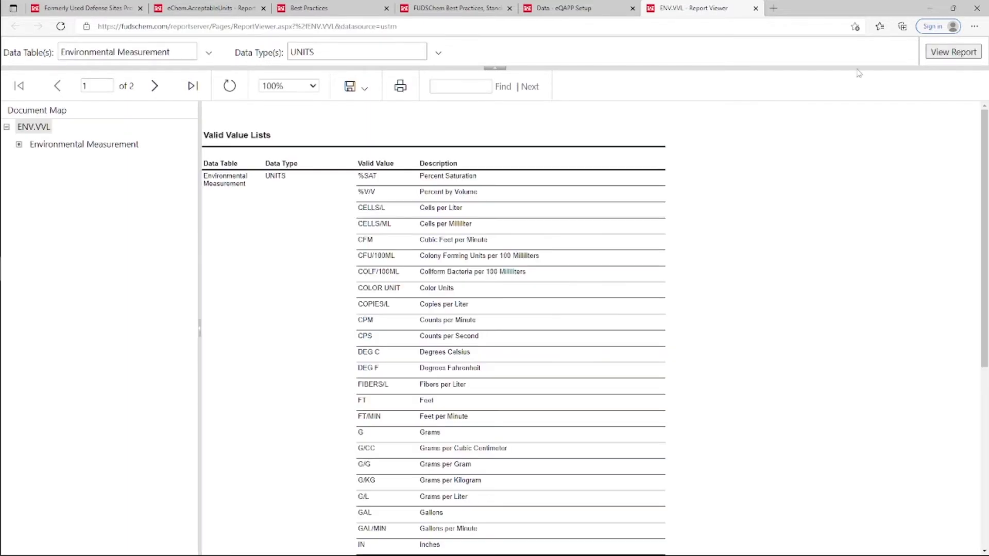
Zoom the units list to 150%, scroll through it, then return to the eQAPP setup tab.
click(278, 86)
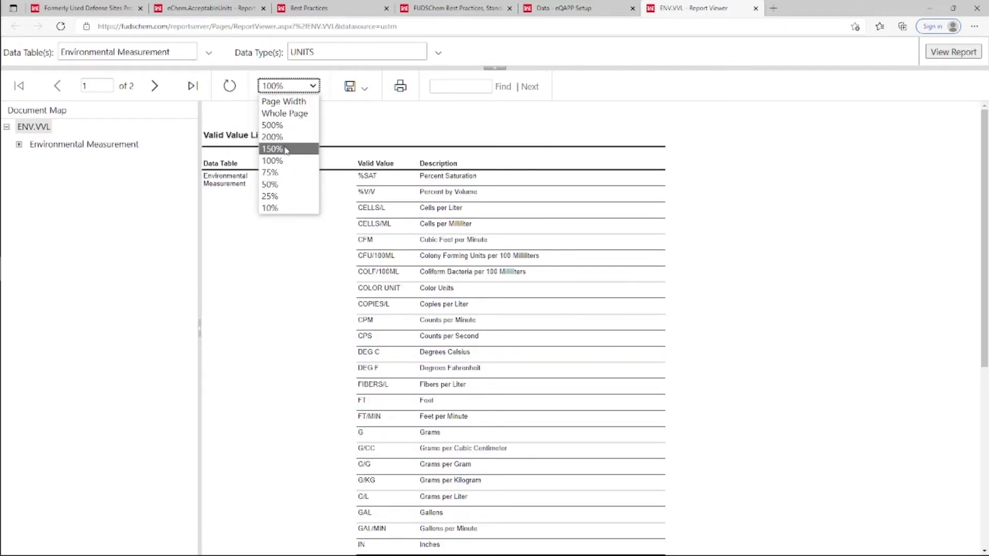
click(286, 148)
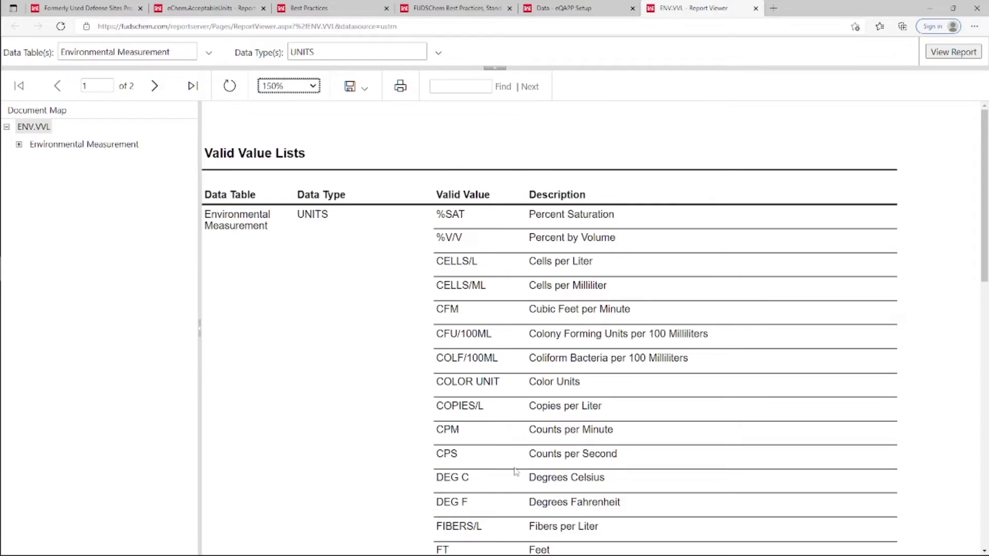
scroll(645, 148, down, 5)
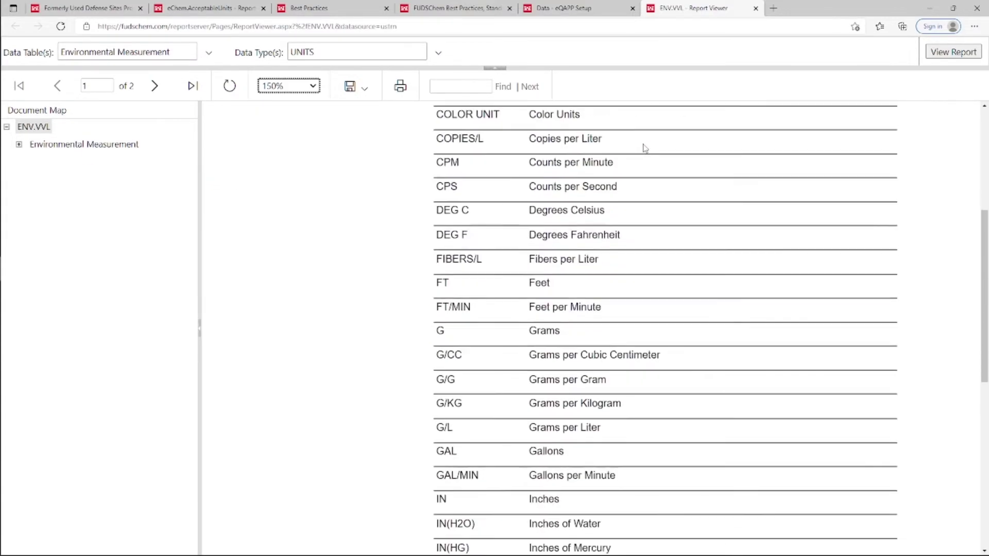
scroll(644, 149, down, 7)
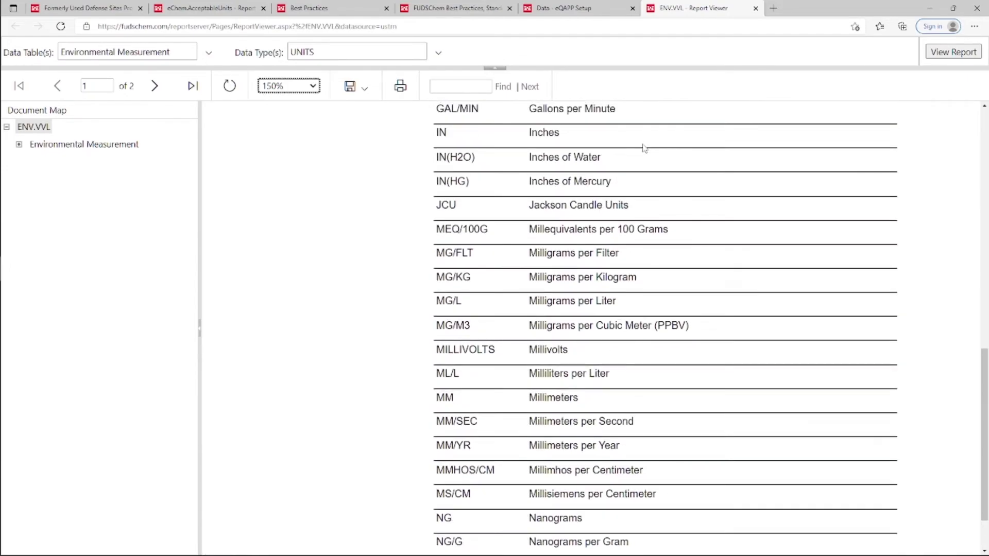
scroll(644, 148, down, 2)
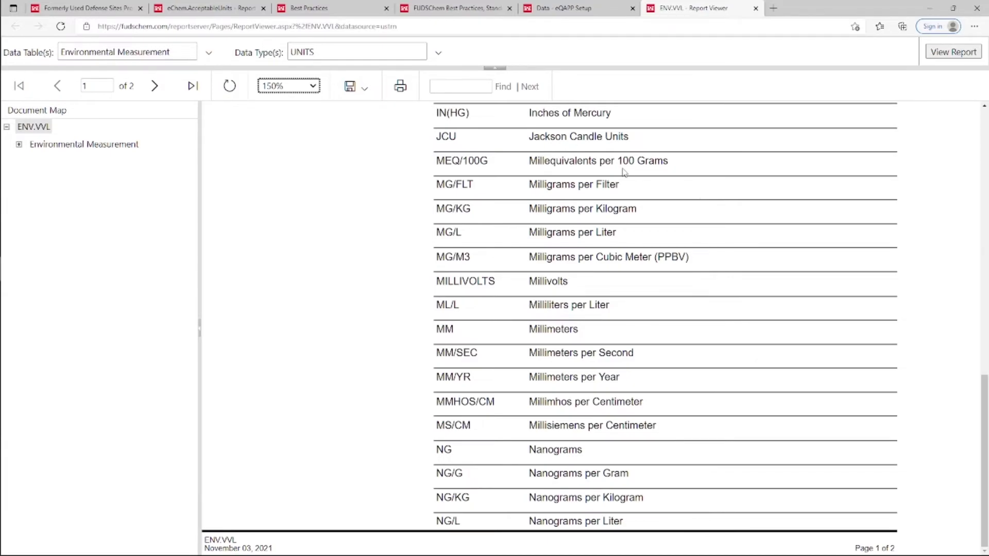
scroll(623, 171, up, 10)
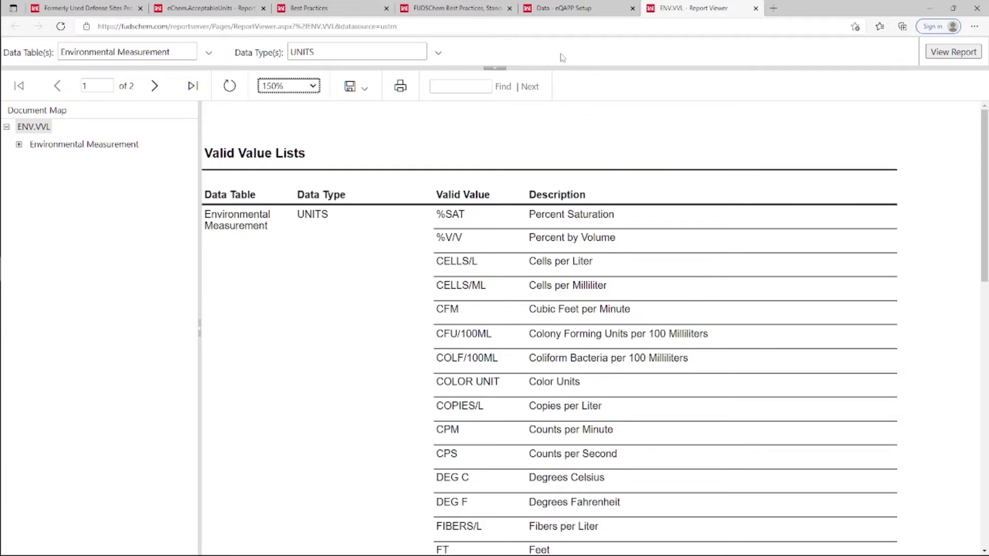
click(547, 7)
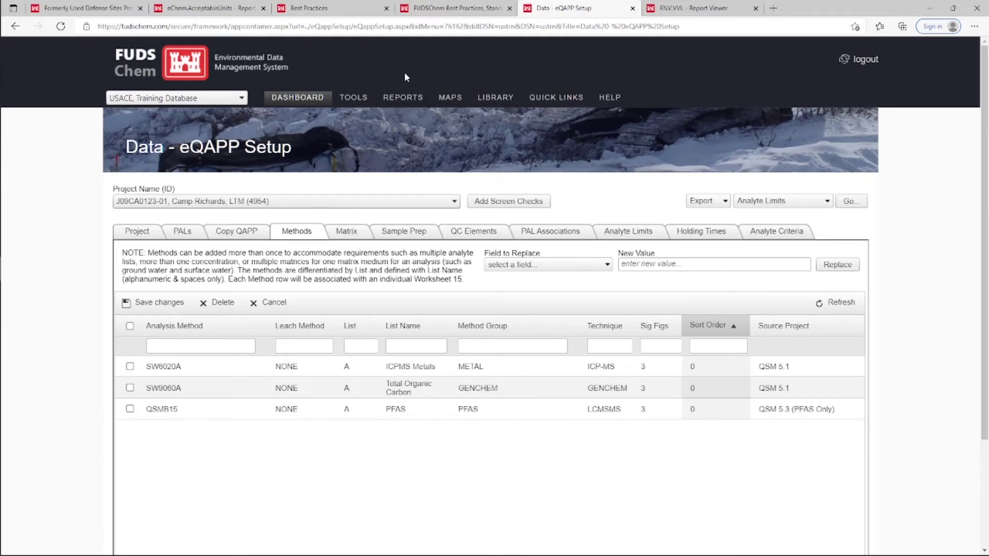
Generate the EDD specification report for the Groundwater Level data type.
mouse_move(403, 98)
mouse_move(522, 176)
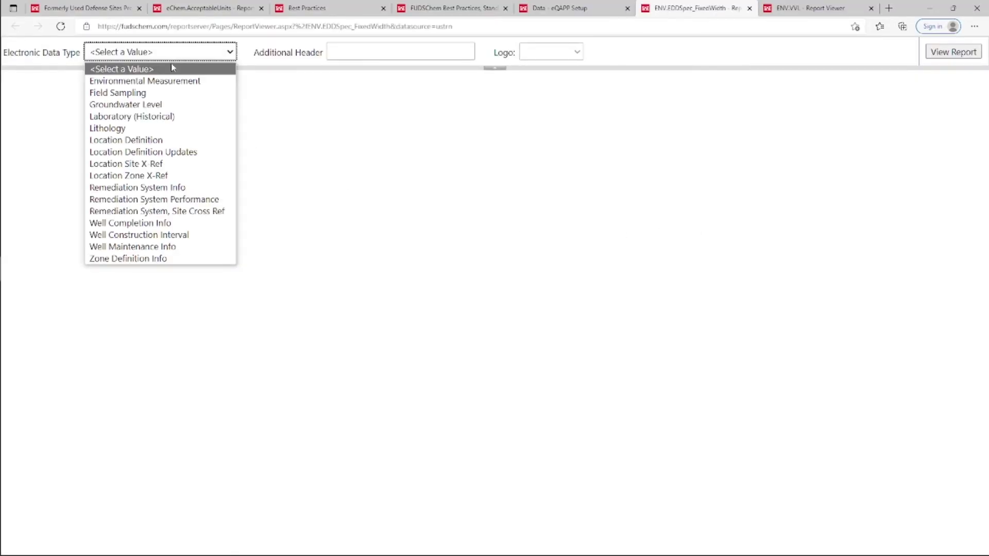
click(171, 105)
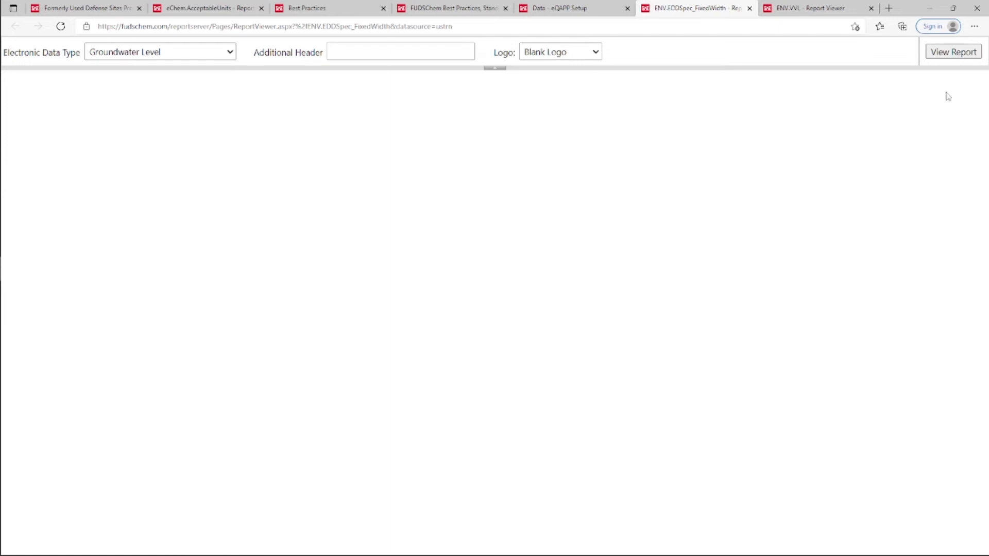
click(962, 56)
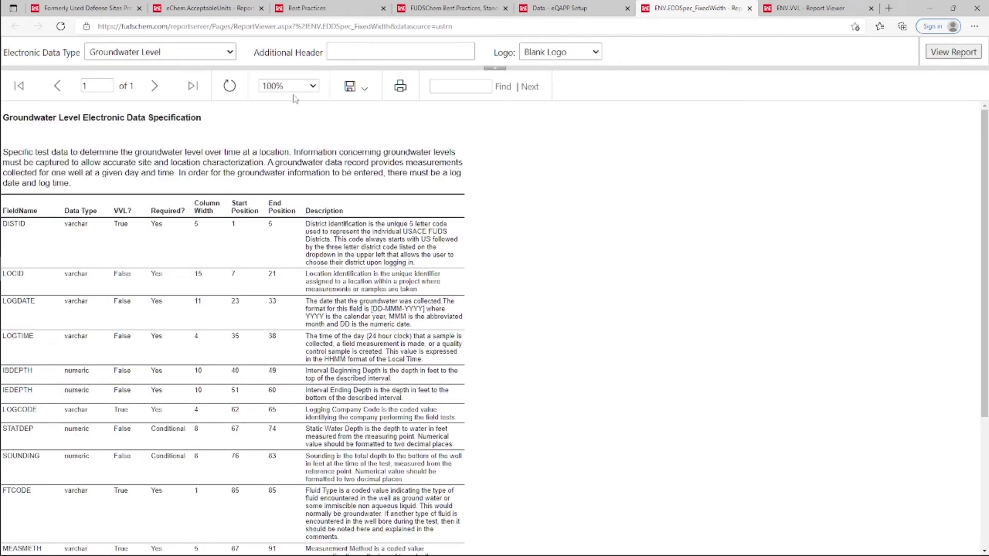
Zoom the report to 150% and scroll down through fields like DISTID and LOGDATE.
click(293, 86)
click(285, 150)
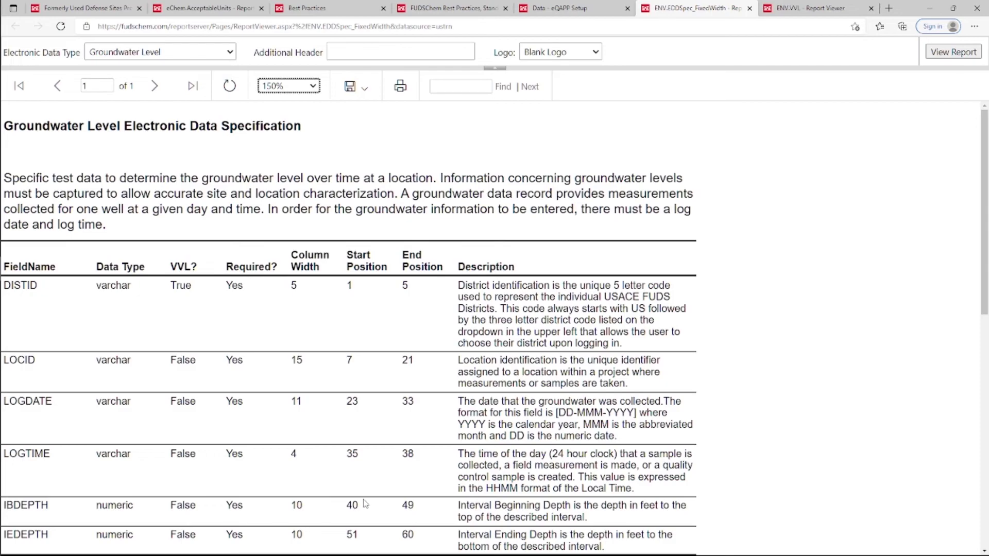
scroll(771, 411, down, 5)
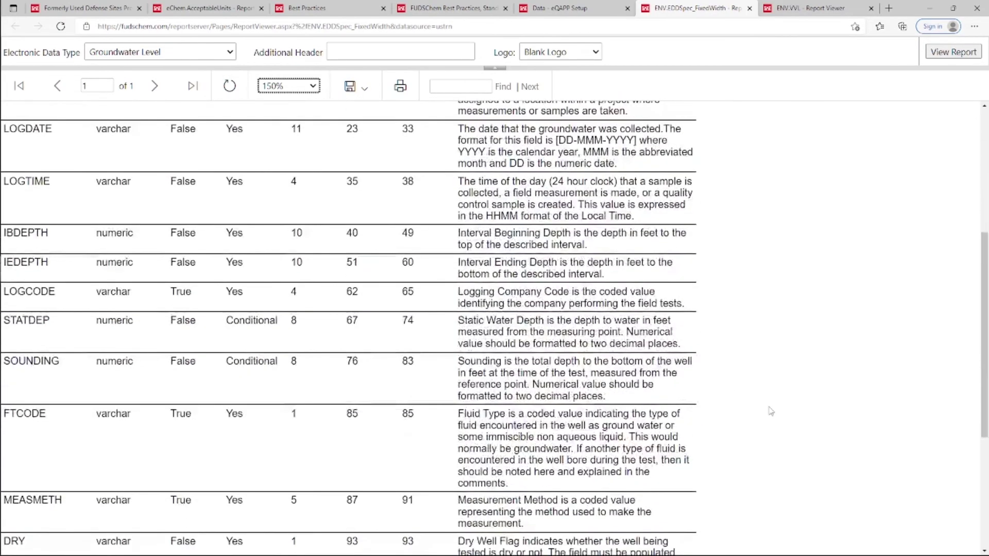